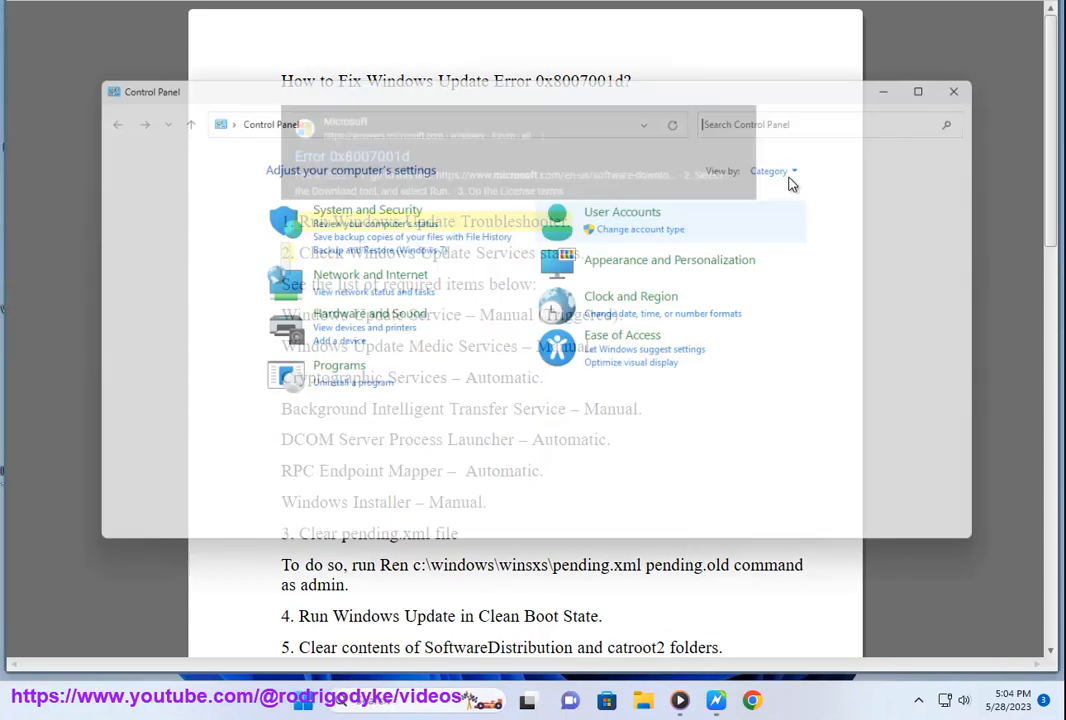
Step: Search Control Panel for "TR", open Troubleshooting, and show all available troubleshooters
click(806, 114)
text(TR)
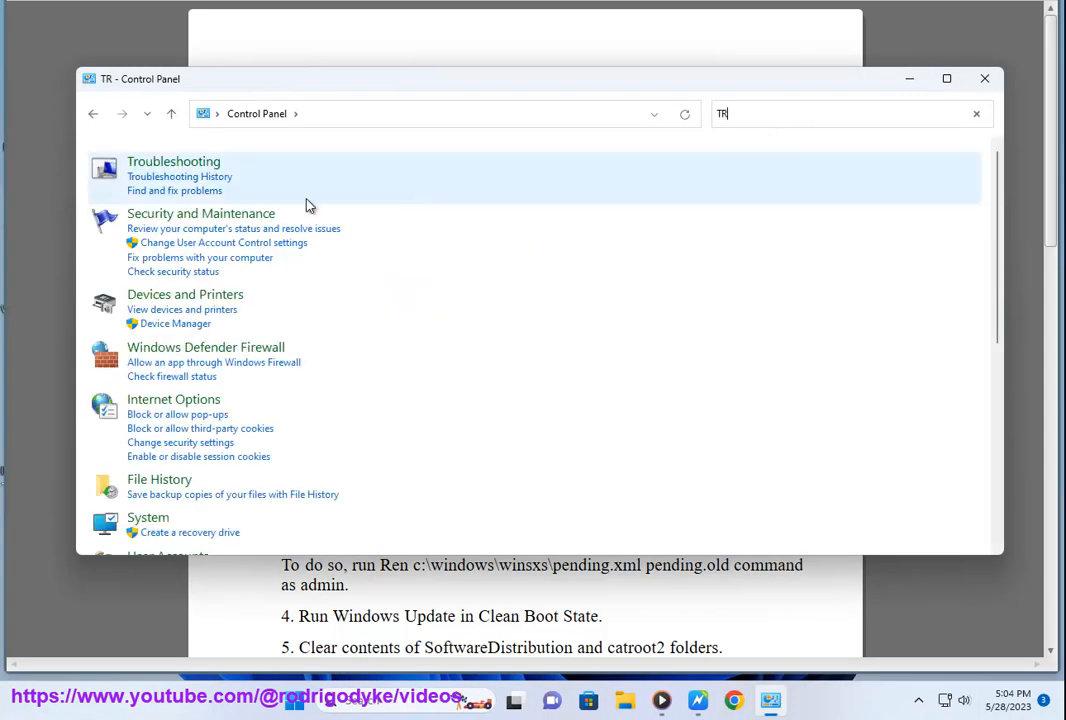
click(207, 175)
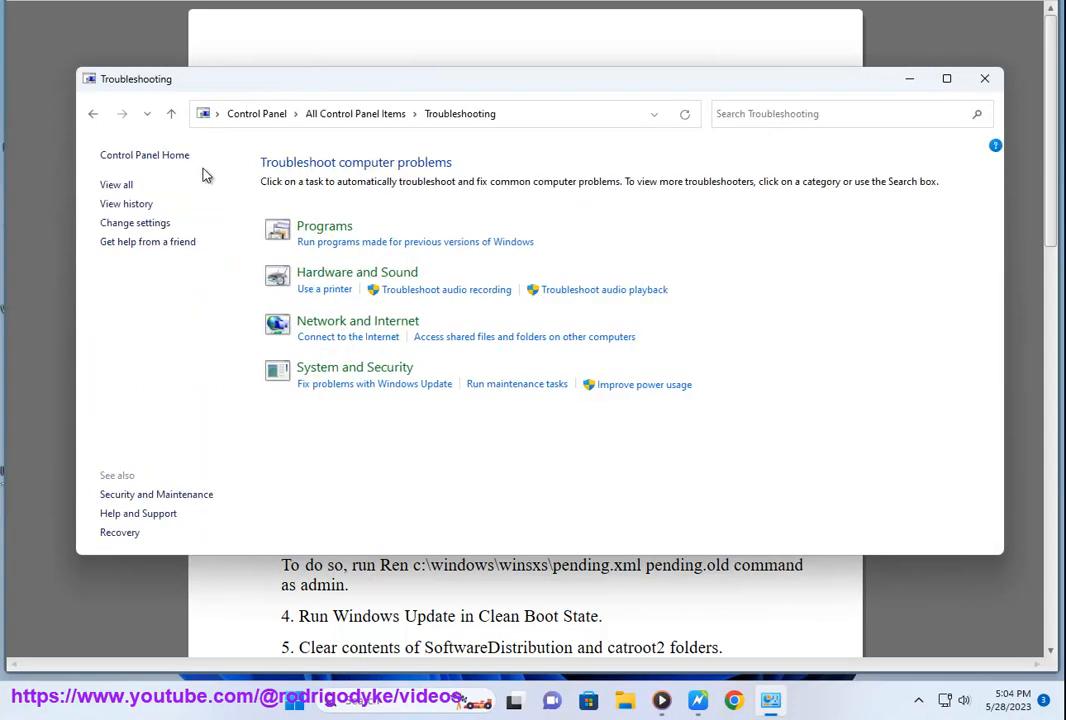
click(118, 186)
click(747, 116)
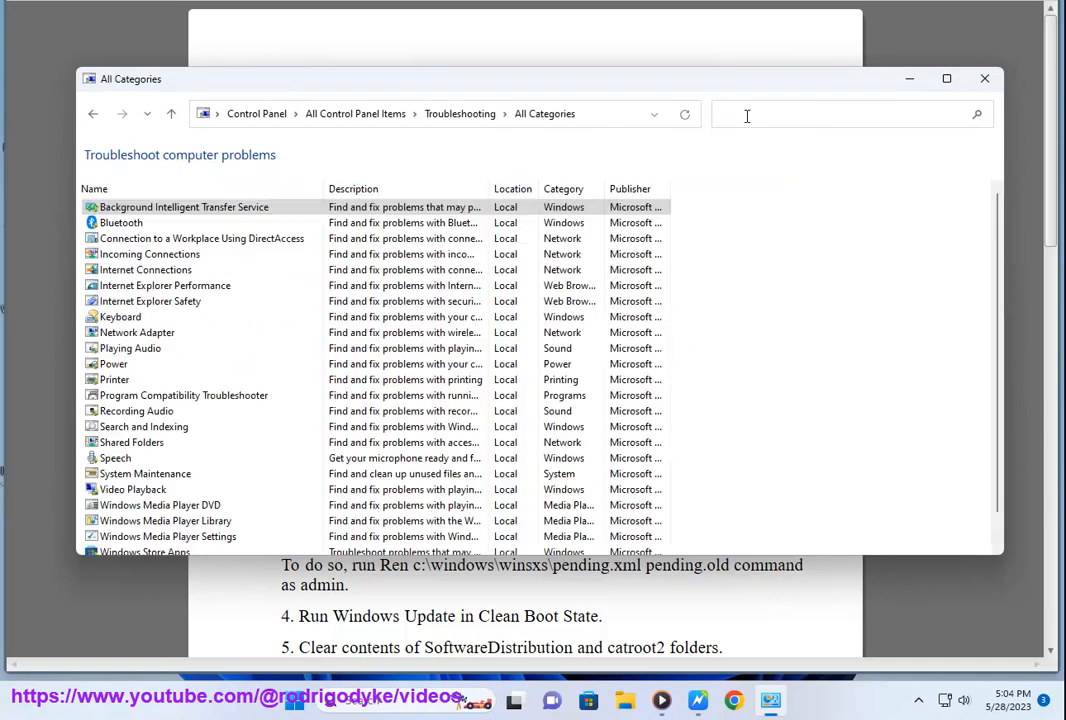
text(TR)
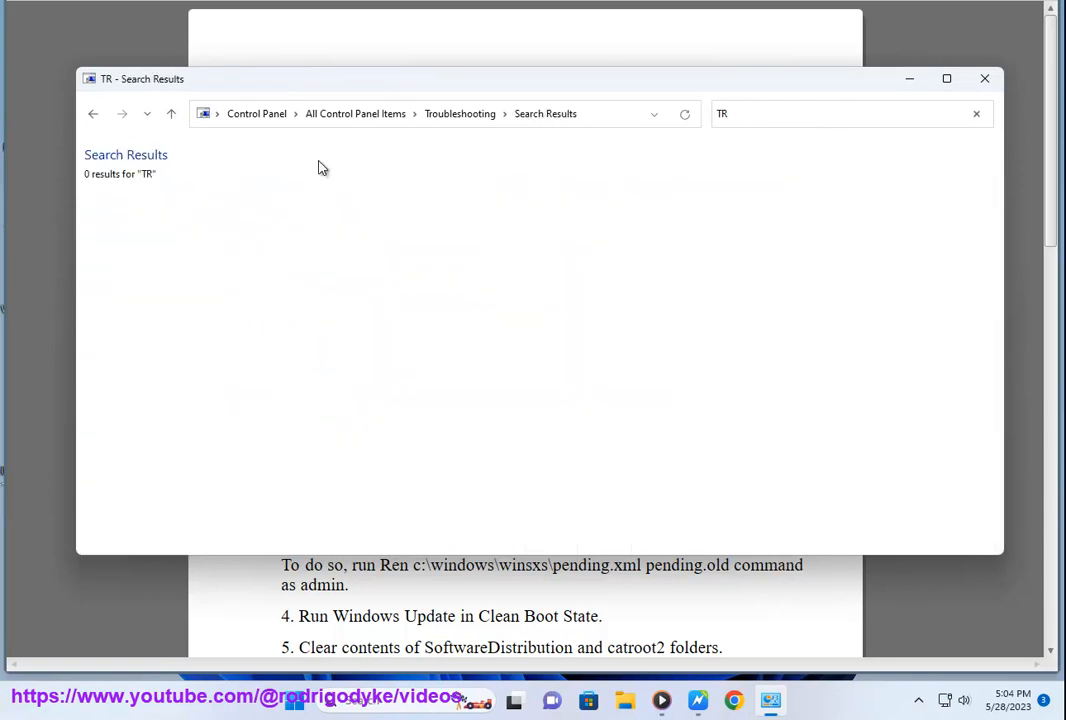
key(BackSpace)
key(BackSpace)
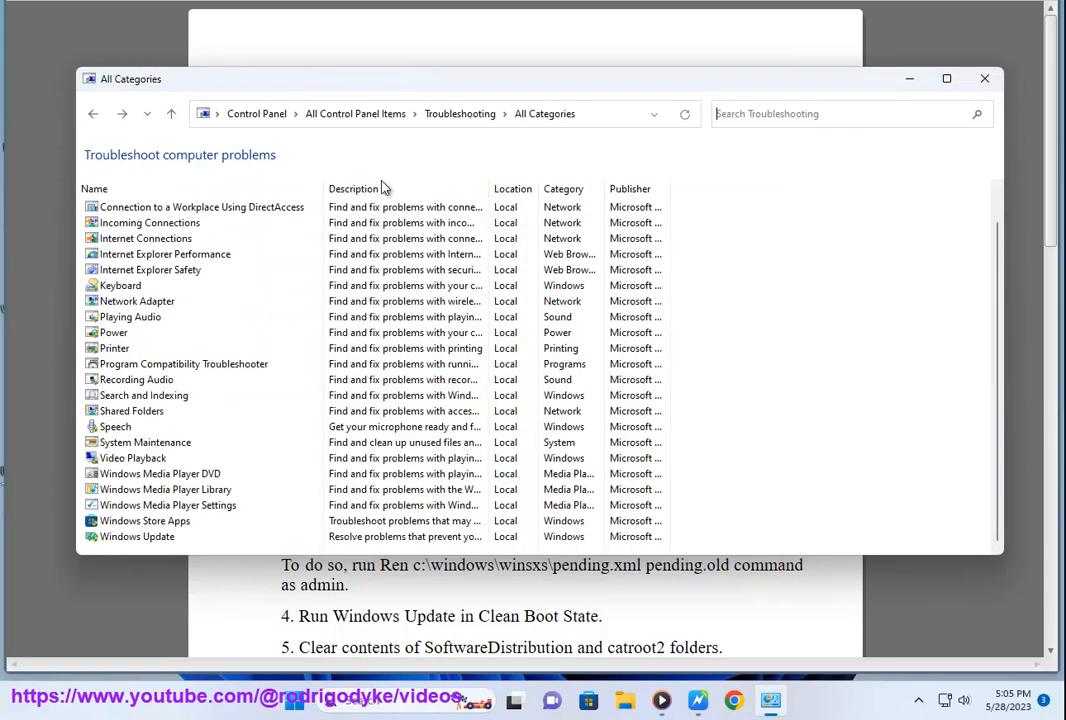
Step: Open the Windows Update troubleshooter, show its advanced options, and close it and Control Panel without running it
double_click(140, 536)
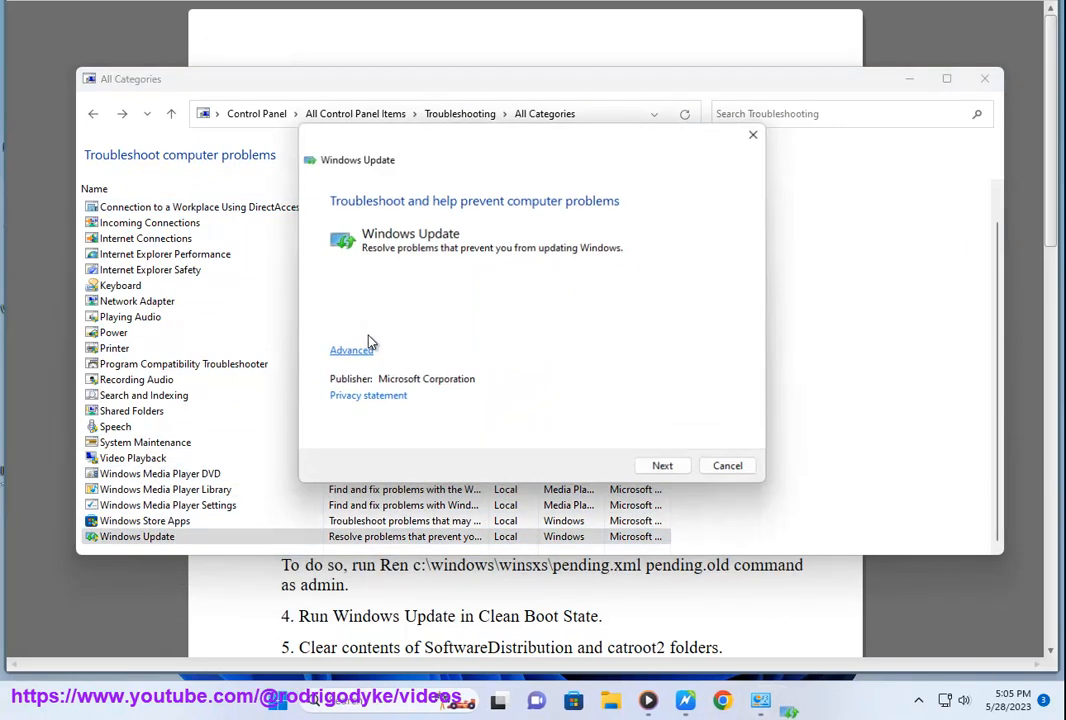
click(343, 349)
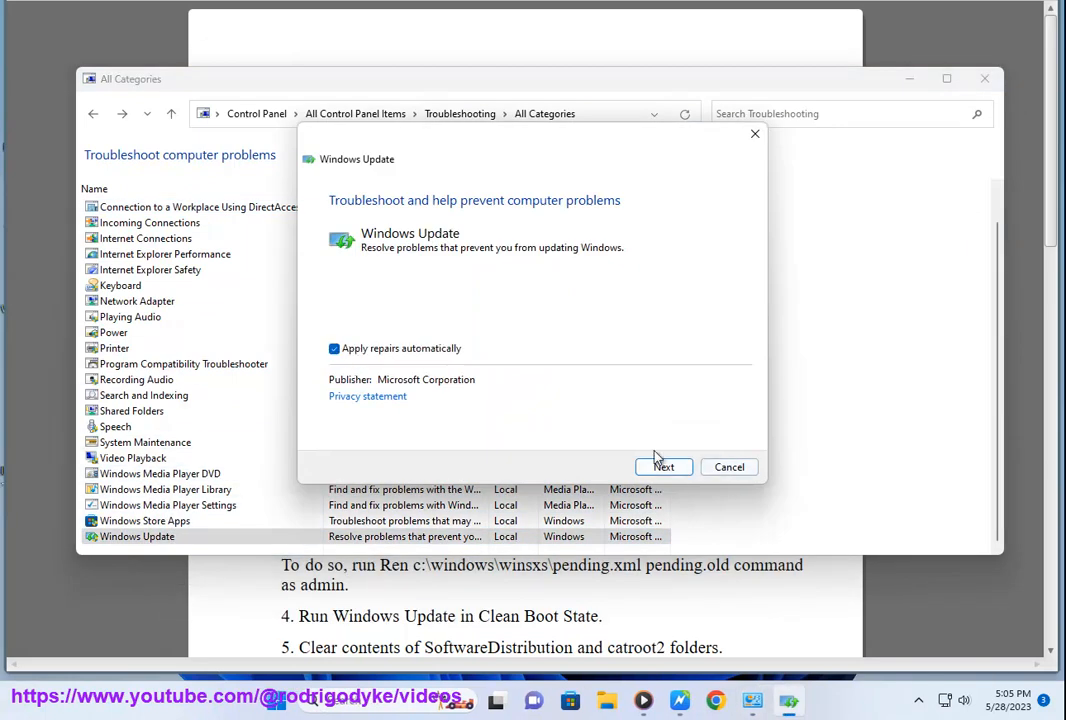
click(722, 468)
click(985, 80)
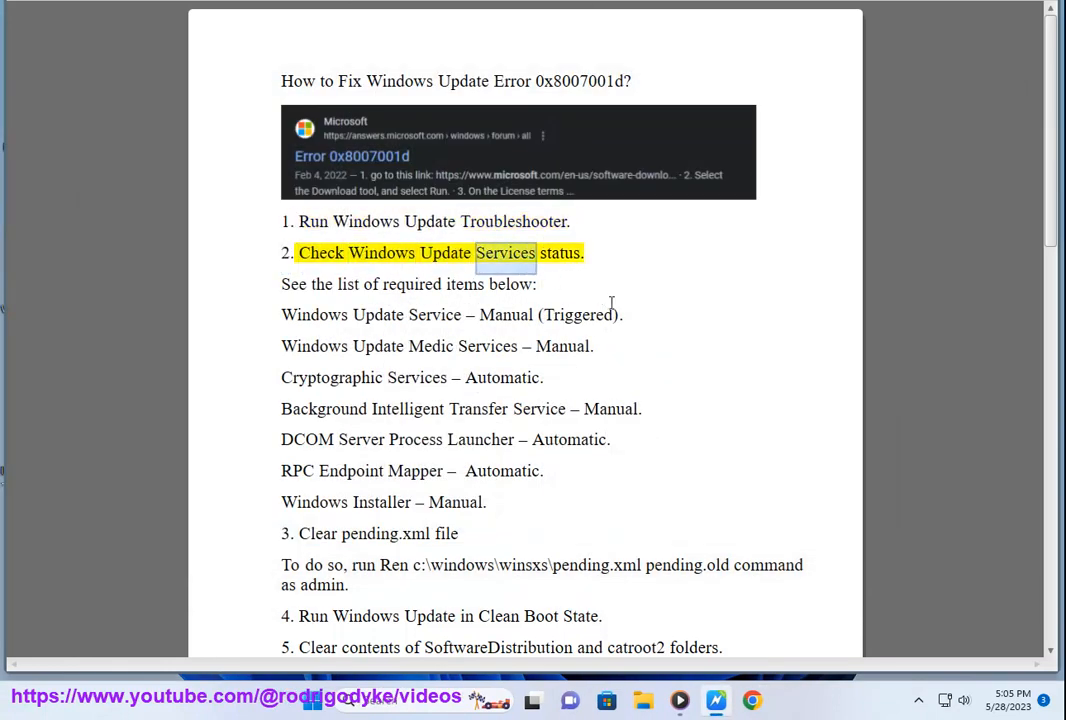
Step: Search Windows for "SER", open Services, and move its window above the document's list of required services
click(398, 699)
text(SER)
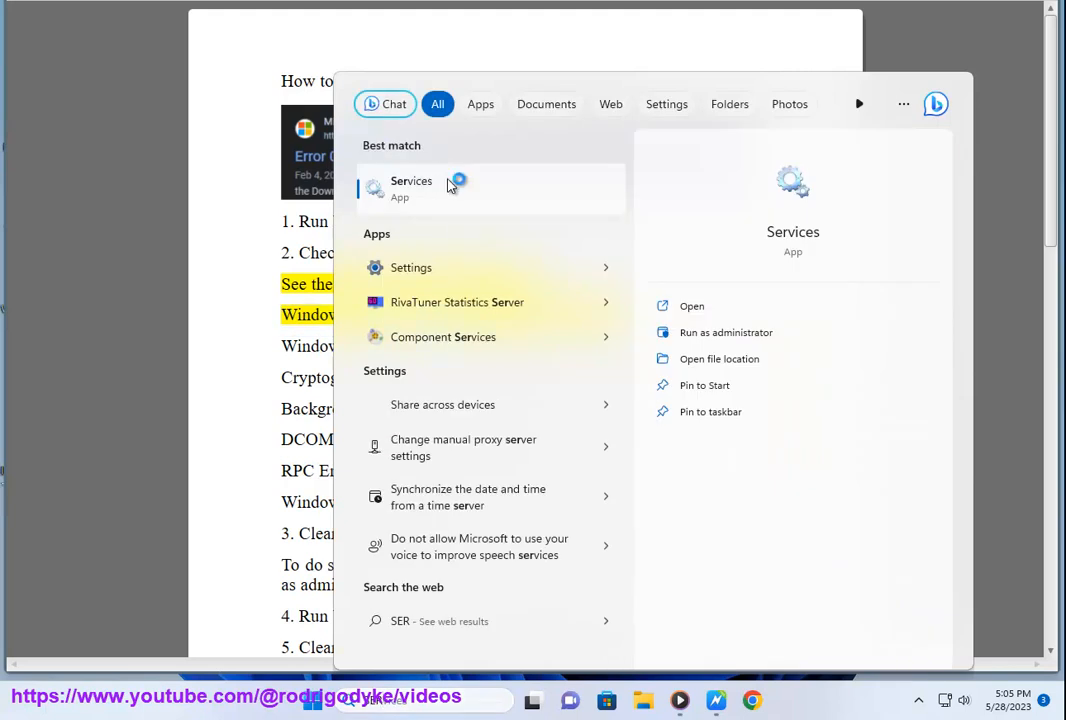
click(483, 197)
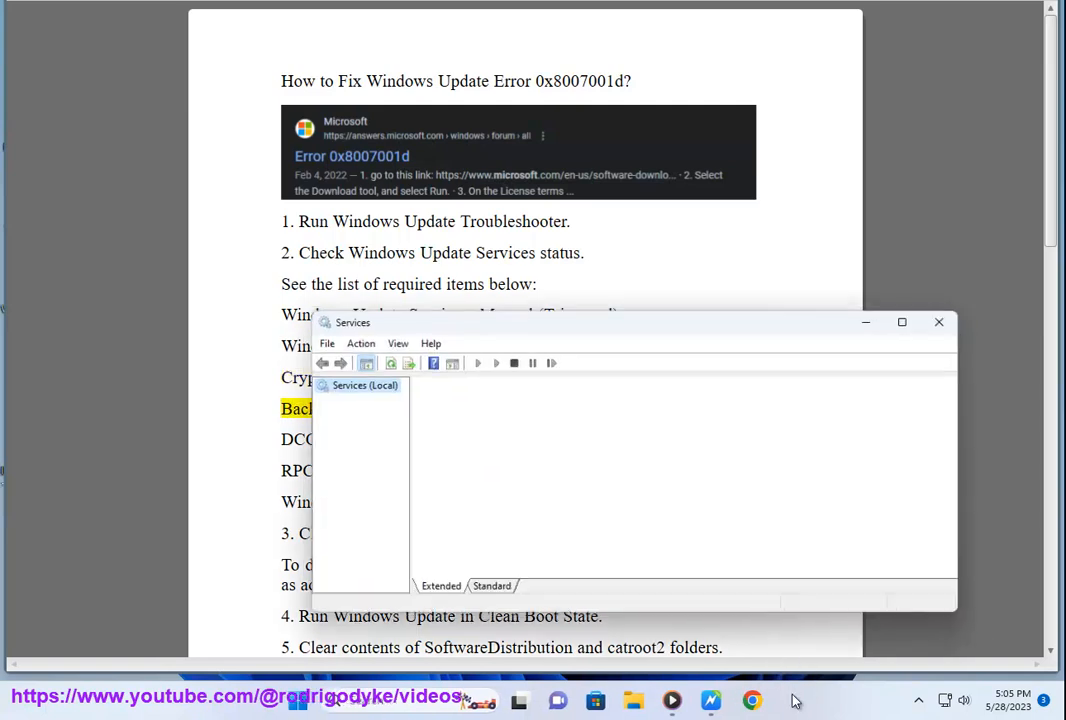
drag(592, 326, 488, 10)
Step: Locate the Windows Update service in the services list and open its properties
click(580, 172)
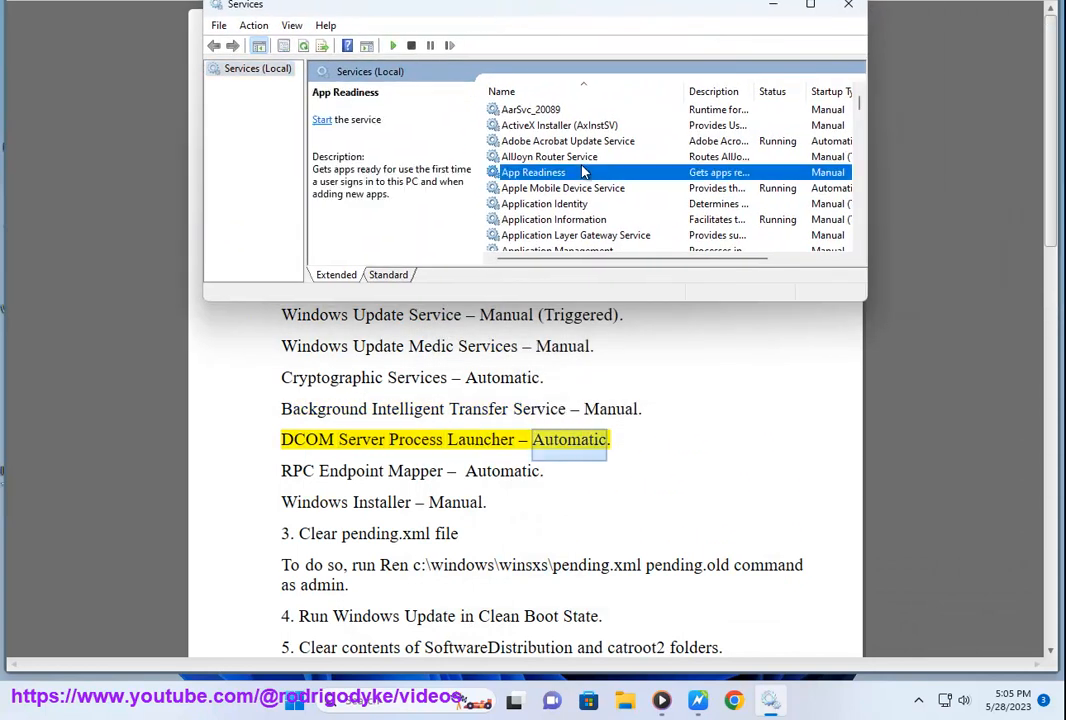
key(w)
scroll(592, 200, down, 8)
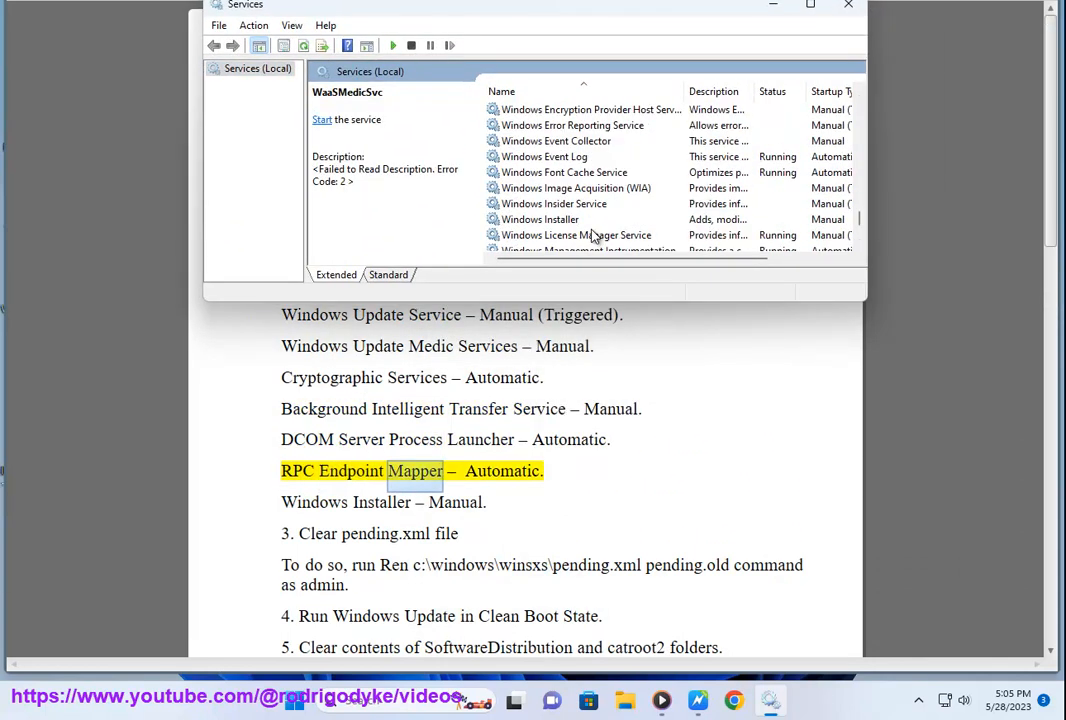
scroll(577, 237, down, 6)
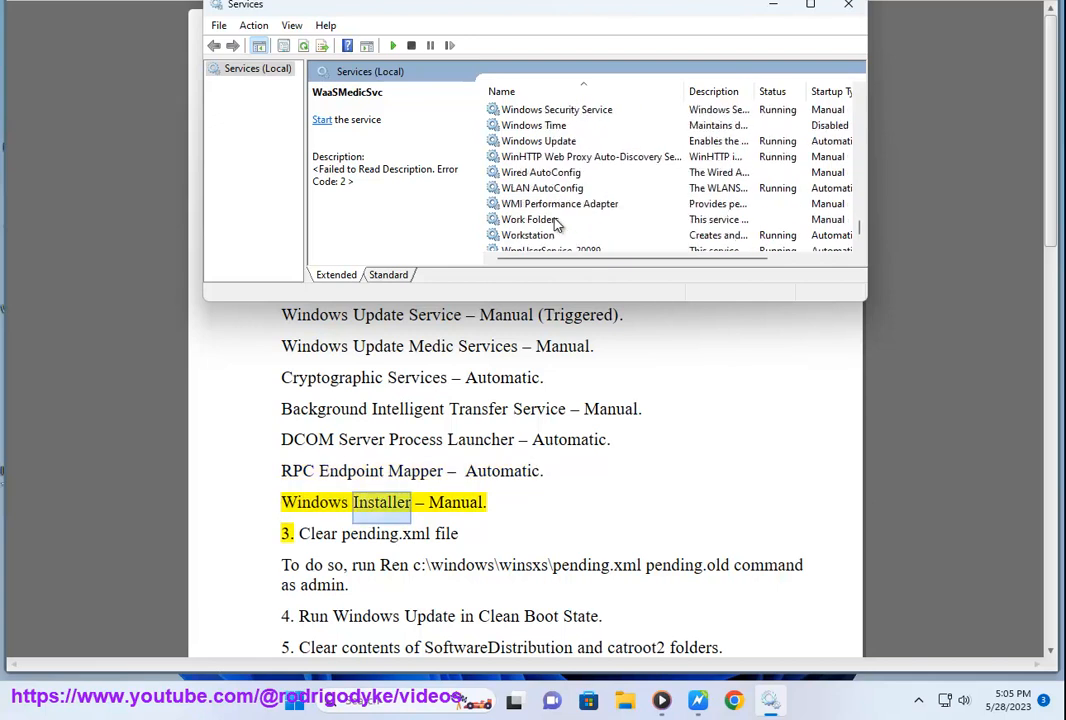
click(550, 142)
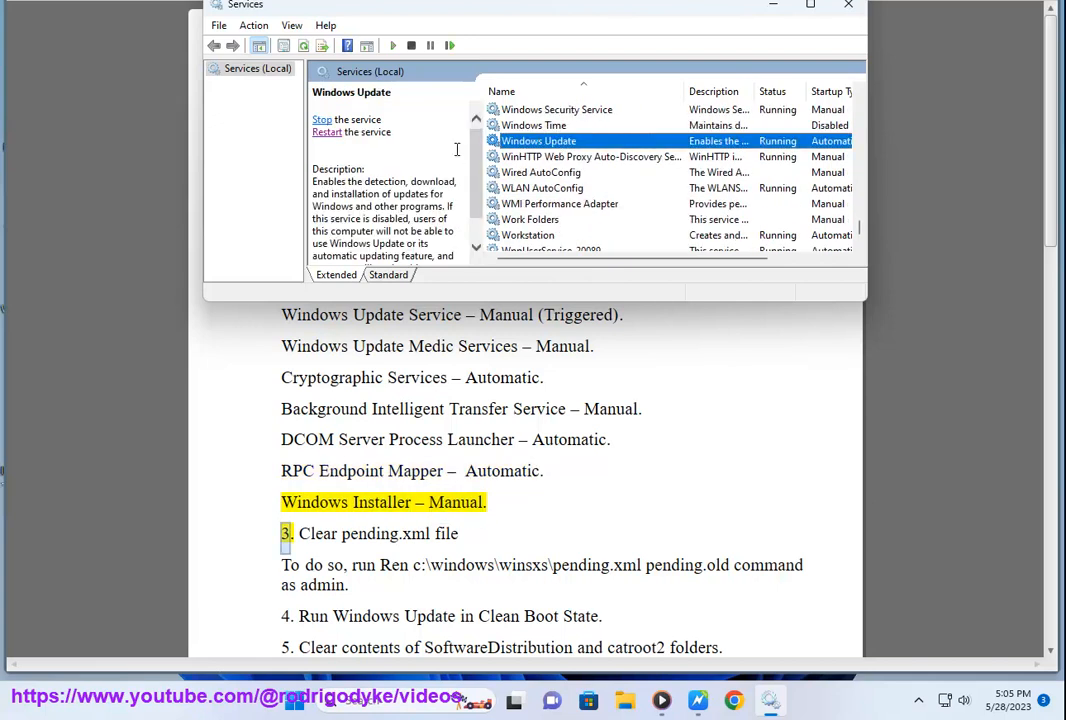
double_click(510, 145)
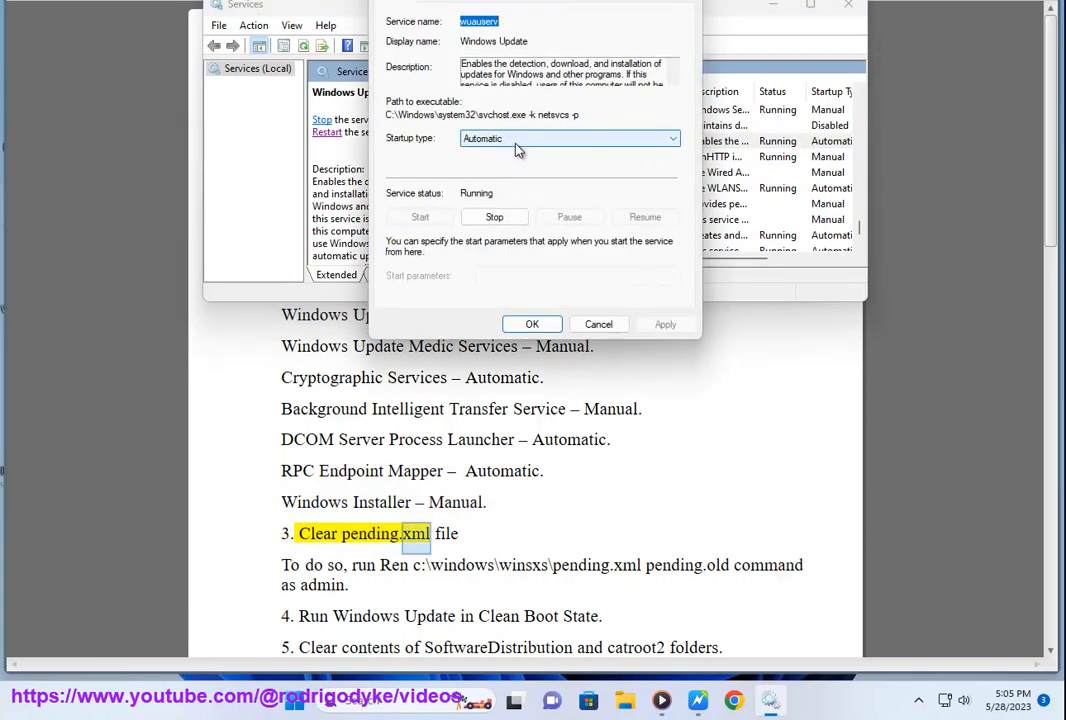
Step: Mark the "Windows Update Service – Manual" requirement in the document and return to the Services window
click(647, 500)
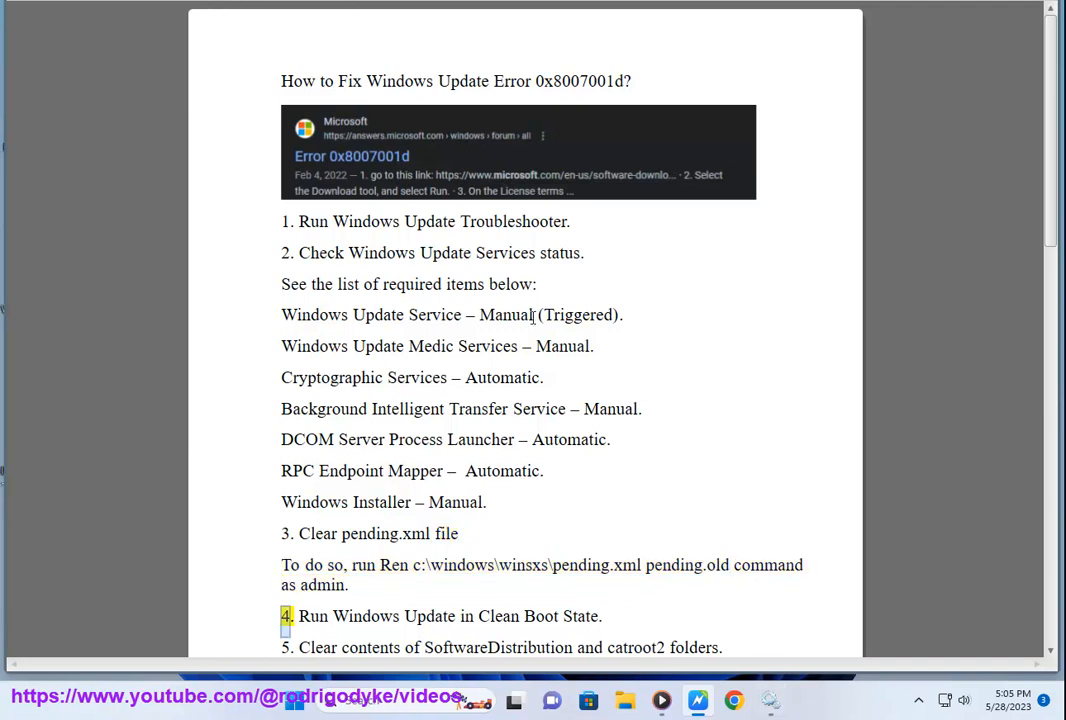
drag(533, 315, 365, 315)
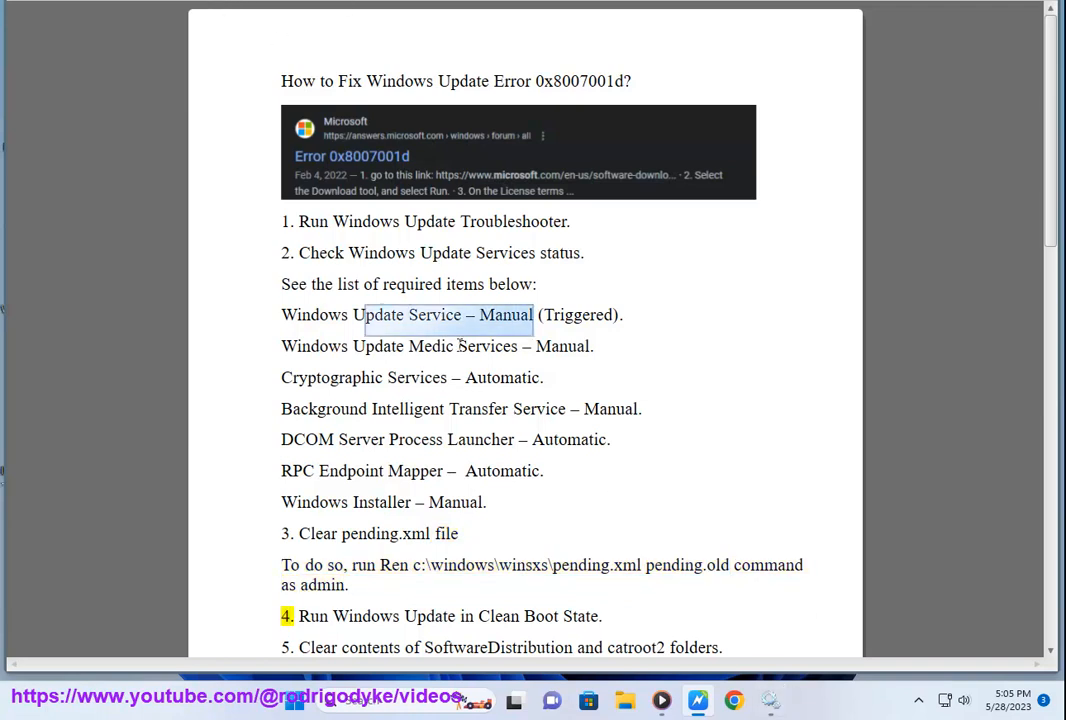
click(778, 710)
Step: Choose Manual as the startup type in the Windows Update service's properties and cancel the dialog
double_click(561, 143)
click(541, 141)
click(535, 174)
click(533, 140)
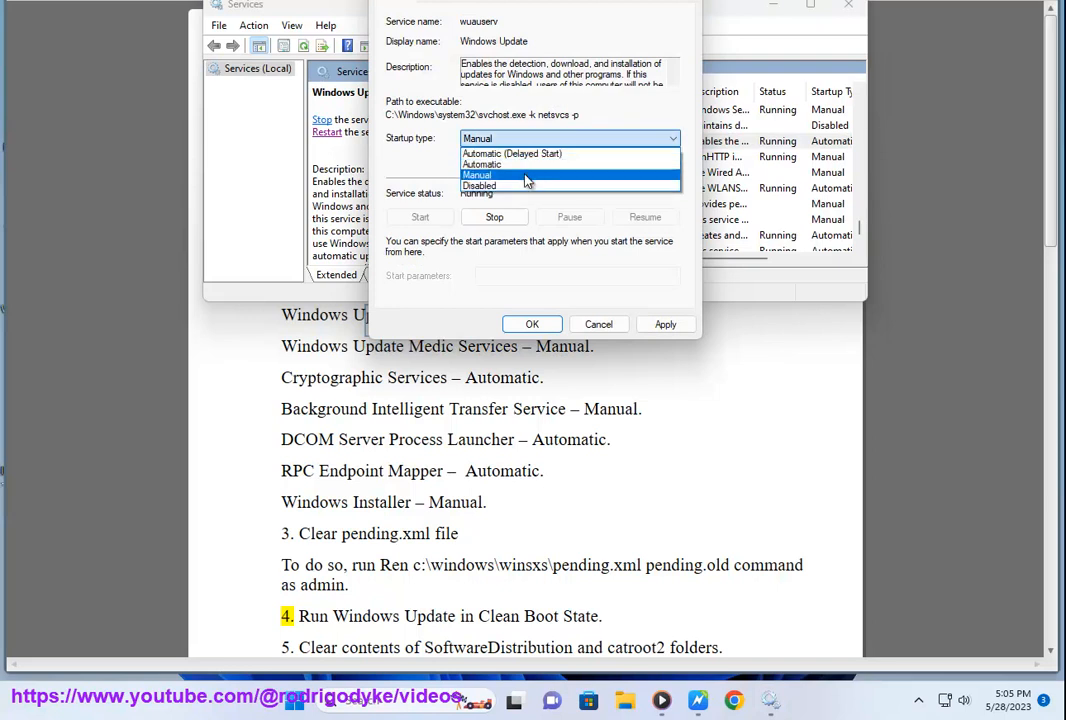
click(528, 175)
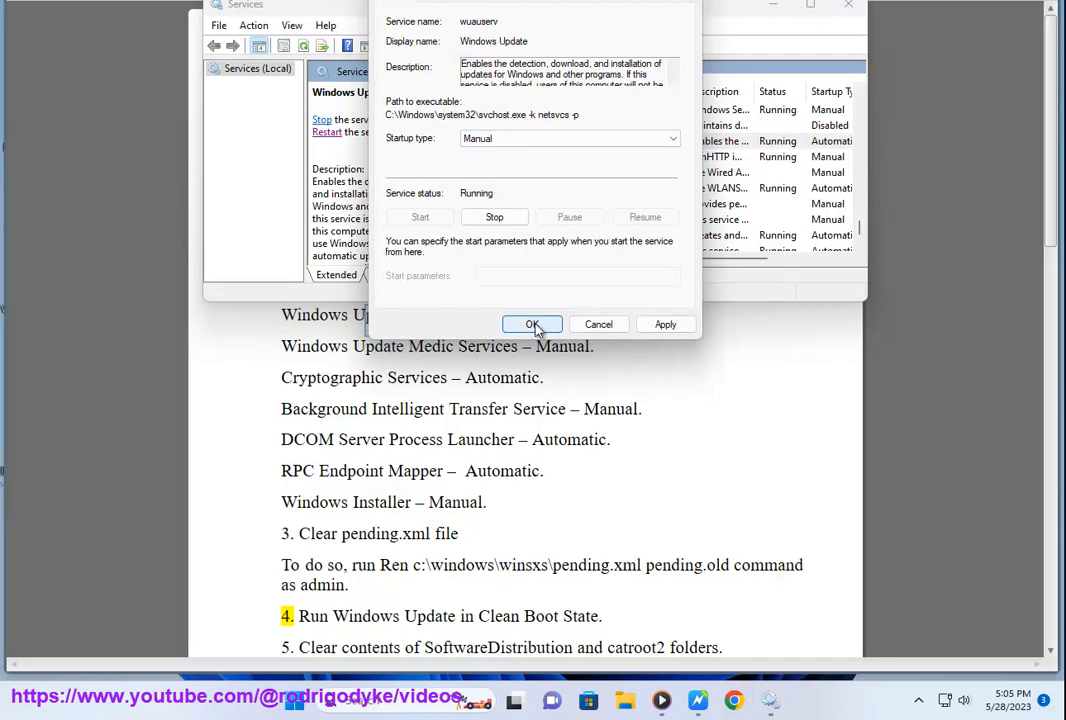
click(598, 324)
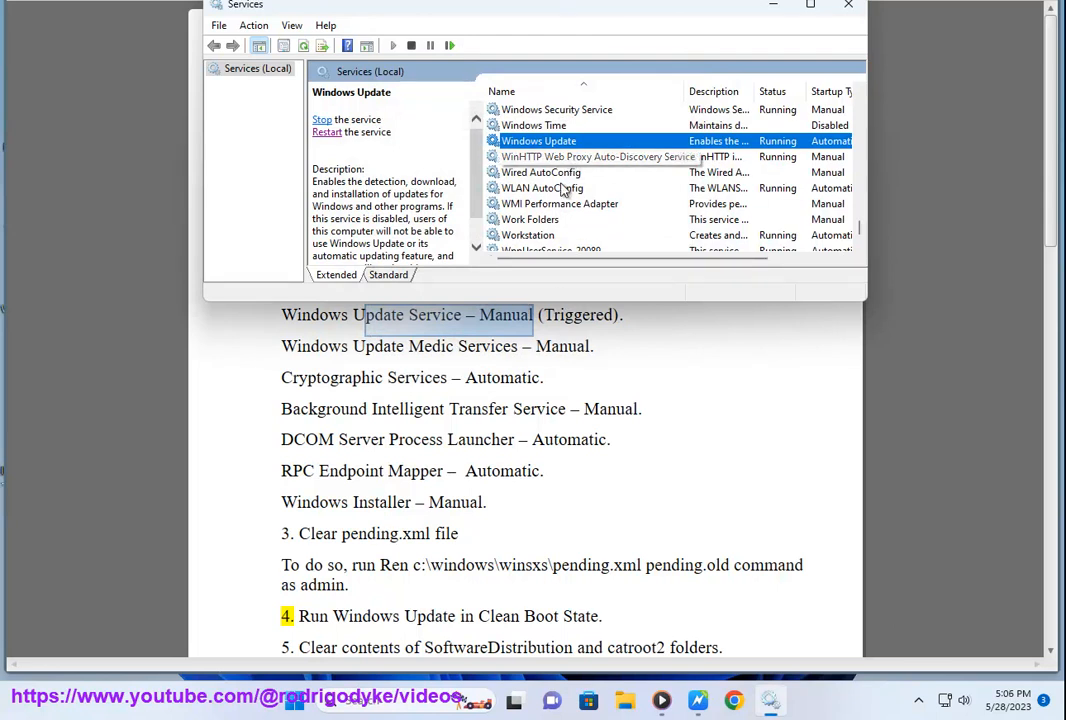
Step: Find Cryptographic Services in the list, check its startup type, and close Services
scroll(567, 178, up, 1)
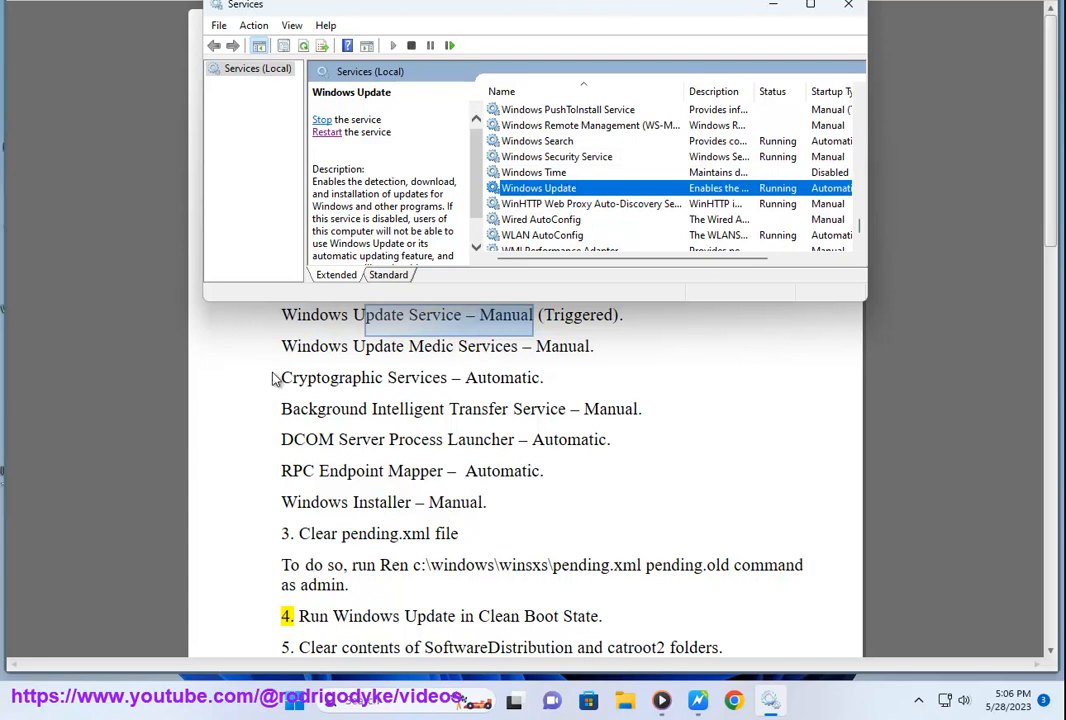
key(c)
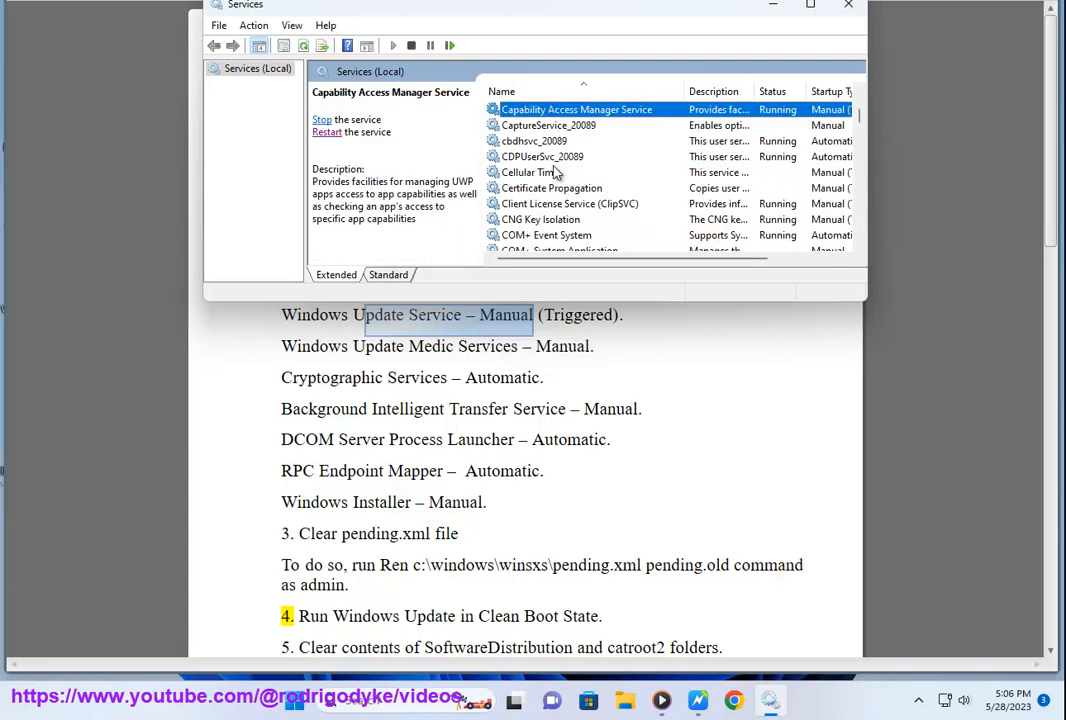
scroll(540, 188, down, 4)
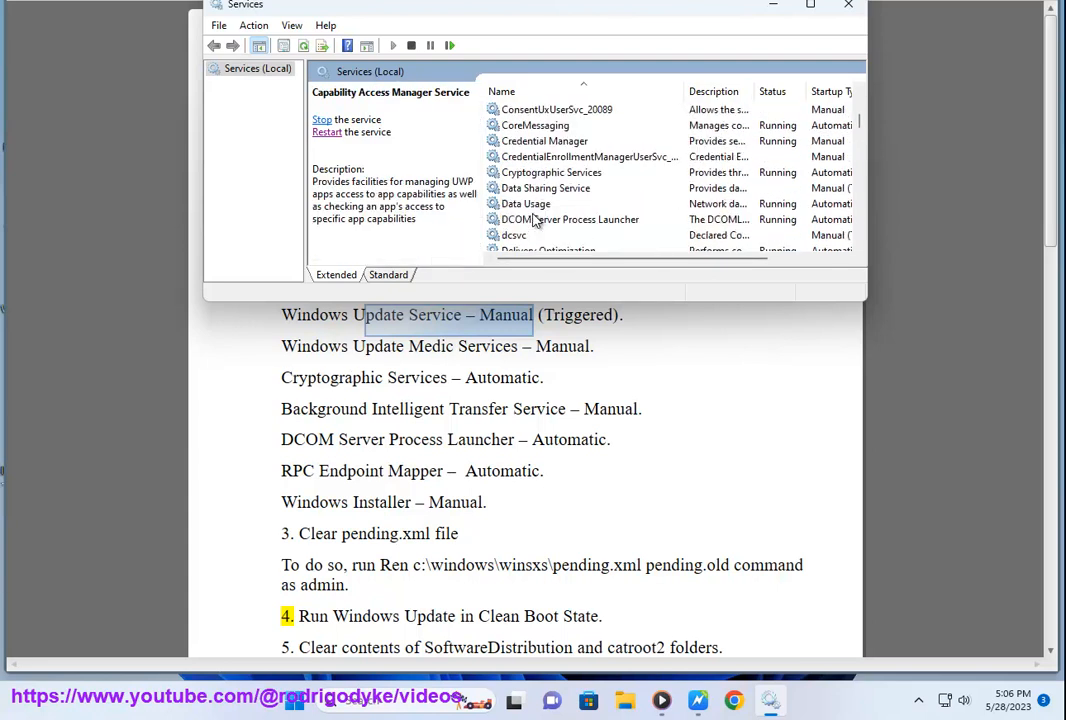
click(514, 178)
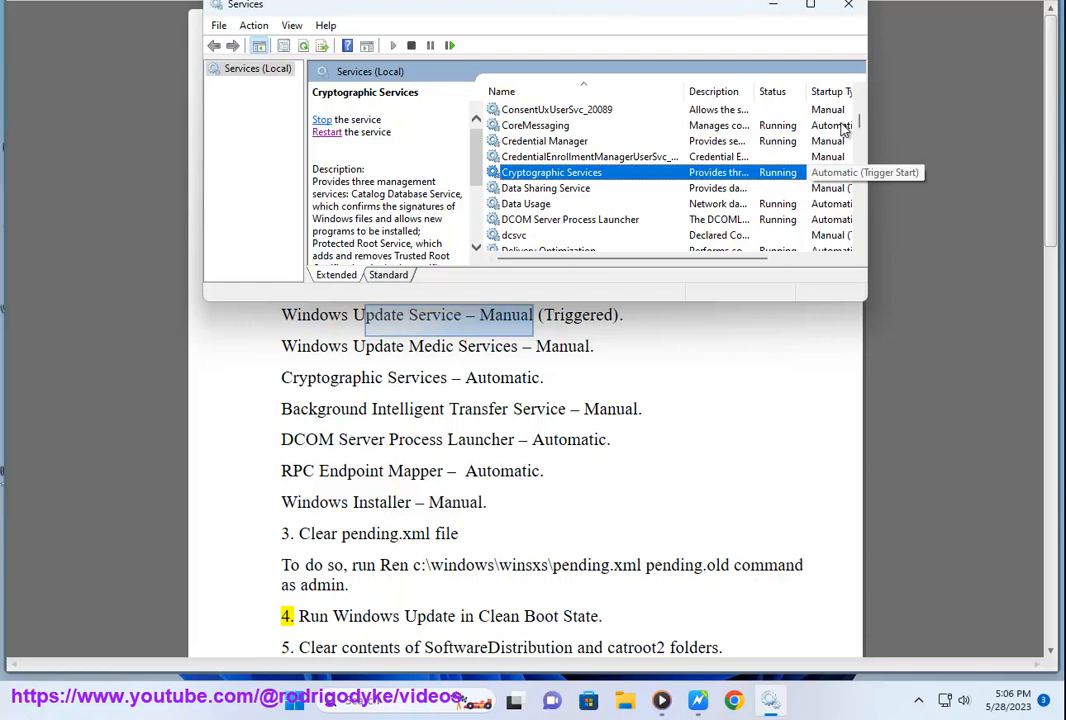
click(848, 4)
Step: Copy the pending.xml rename command from section 3 of the document
click(416, 500)
drag(435, 534, 724, 565)
right_click(720, 565)
click(735, 450)
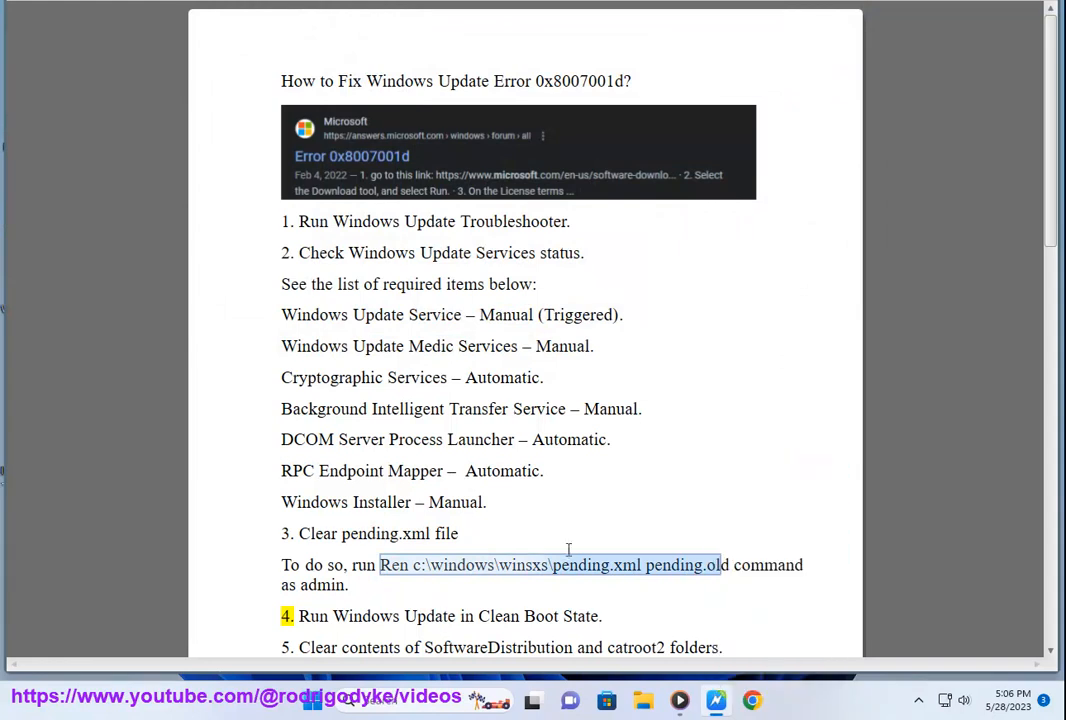
Step: Open Command Prompt as administrator and enter the command "Ren c:\windows\winsxs\pending.xml pending.old"
click(428, 696)
text(C)
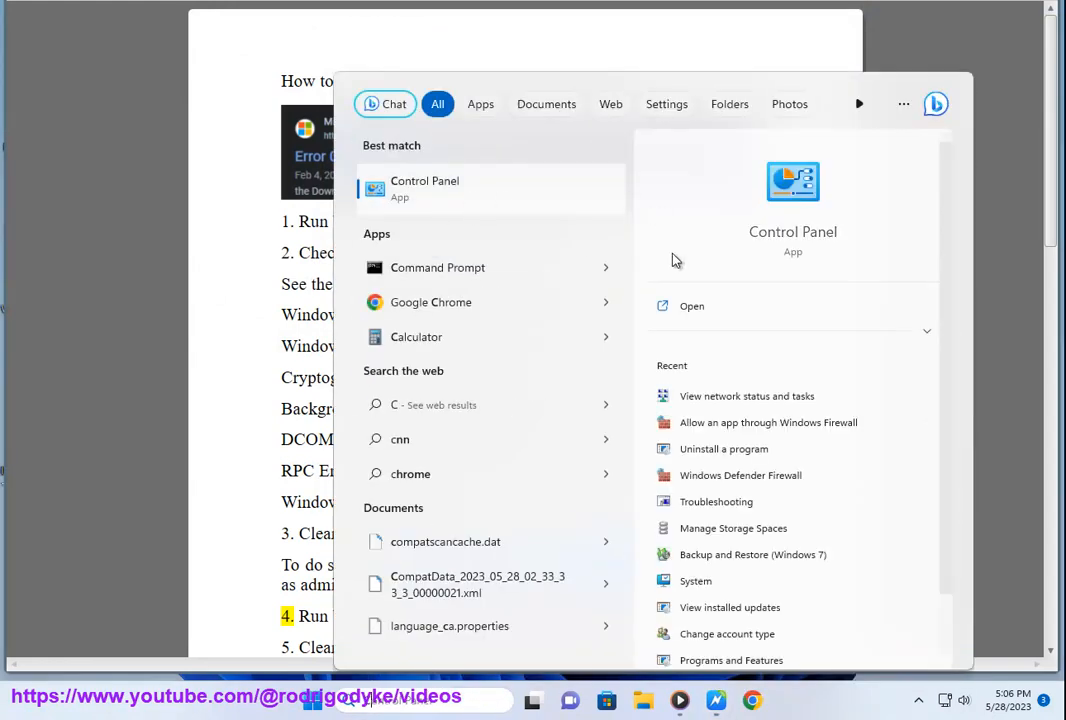
click(603, 272)
click(665, 332)
click(437, 448)
key(ctrl+v)
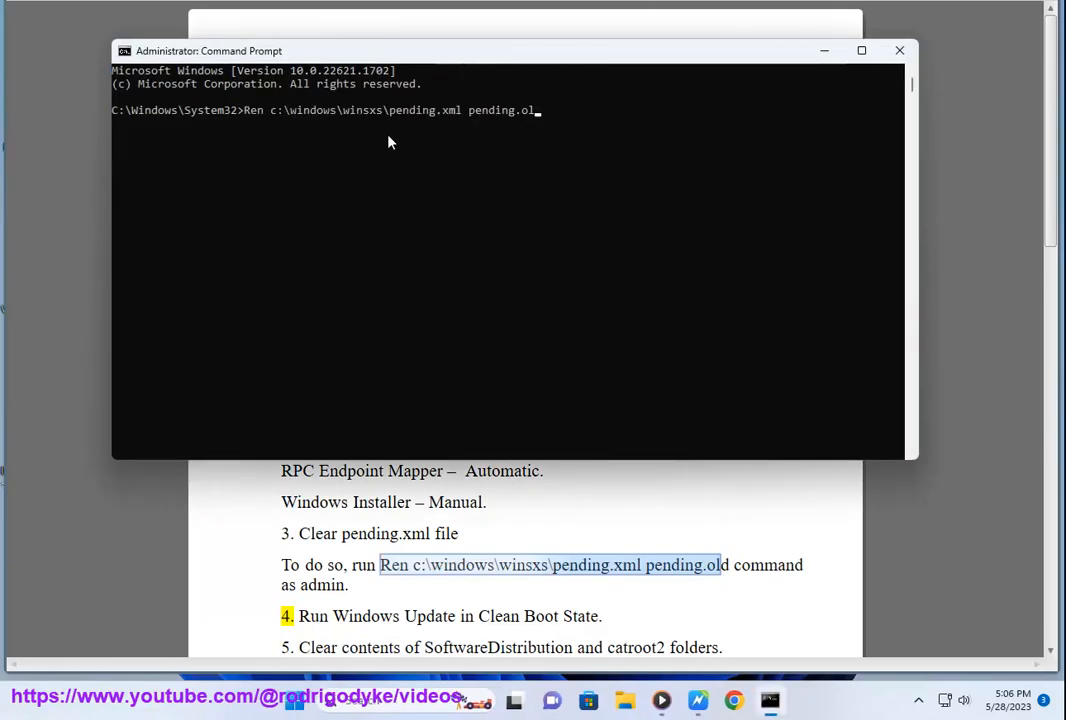
text(d)
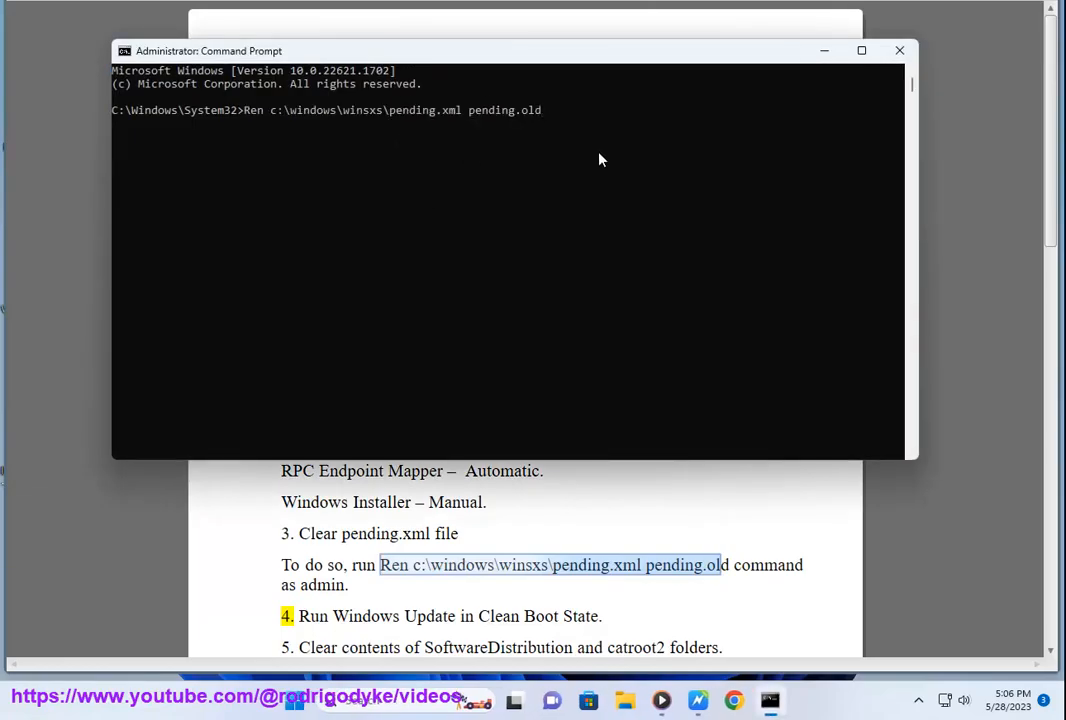
text( NOW PRESS ENTER....)
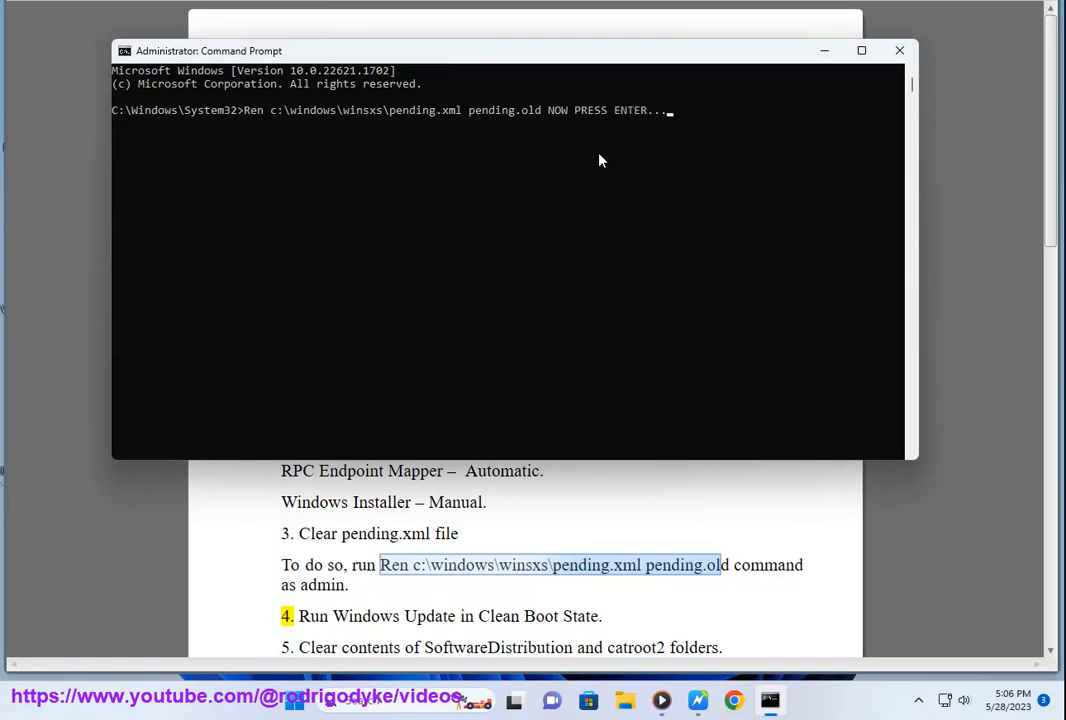
Step: Add and erase the note "NOW PRESS ENTER..." after the command, and close Command Prompt without running it
key(BackSpace)
key(BackSpace)
key(BackSpace)
key(BackSpace)
key(BackSpace)
key(BackSpace)
key(BackSpace)
key(BackSpace)
key(BackSpace)
key(BackSpace)
key(BackSpace)
key(BackSpace)
key(BackSpace)
key(BackSpace)
key(BackSpace)
key(BackSpace)
key(BackSpace)
key(BackSpace)
key(BackSpace)
key(BackSpace)
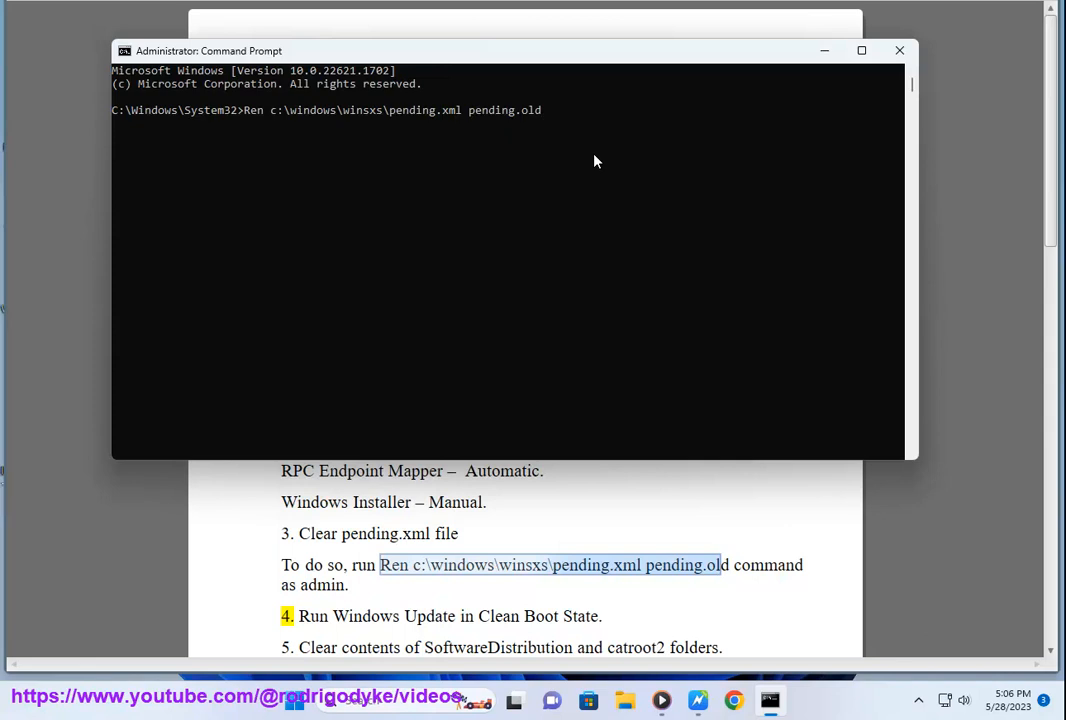
click(899, 50)
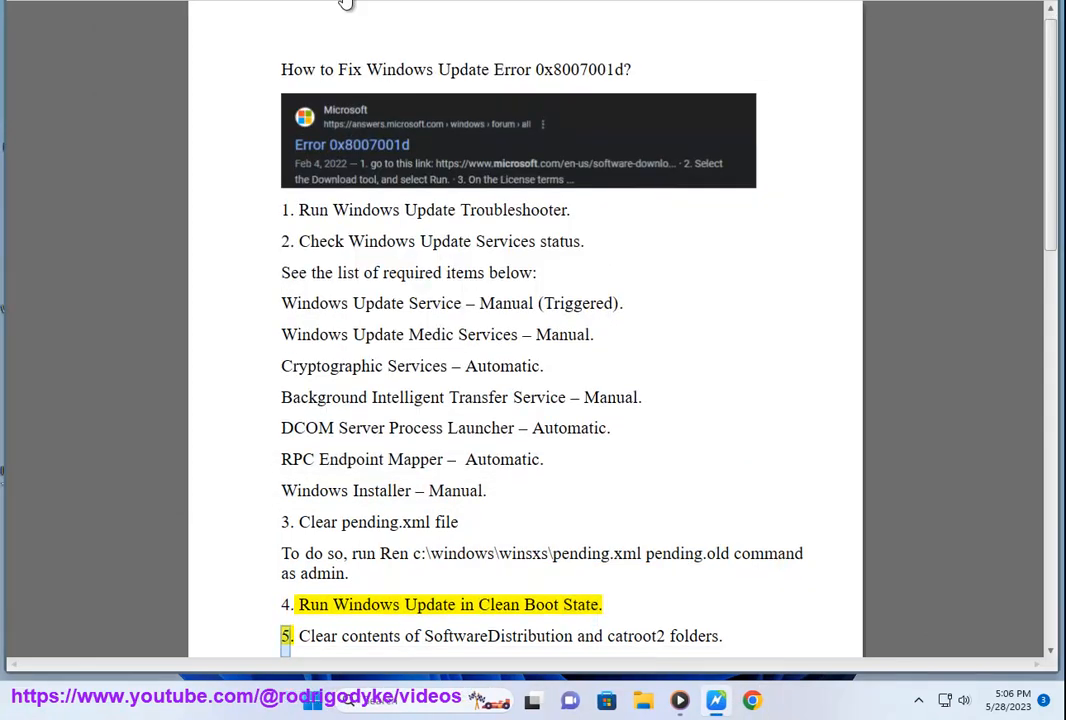
Step: Search Windows for "MSC" and open System Configuration
click(402, 697)
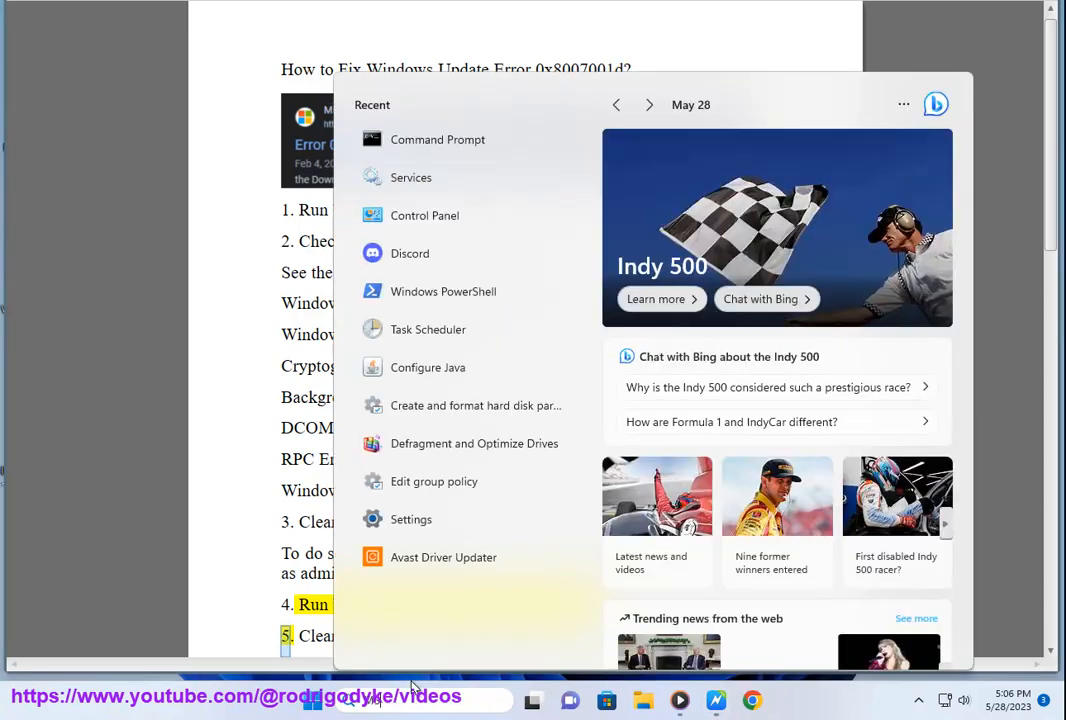
text(MSC)
click(516, 187)
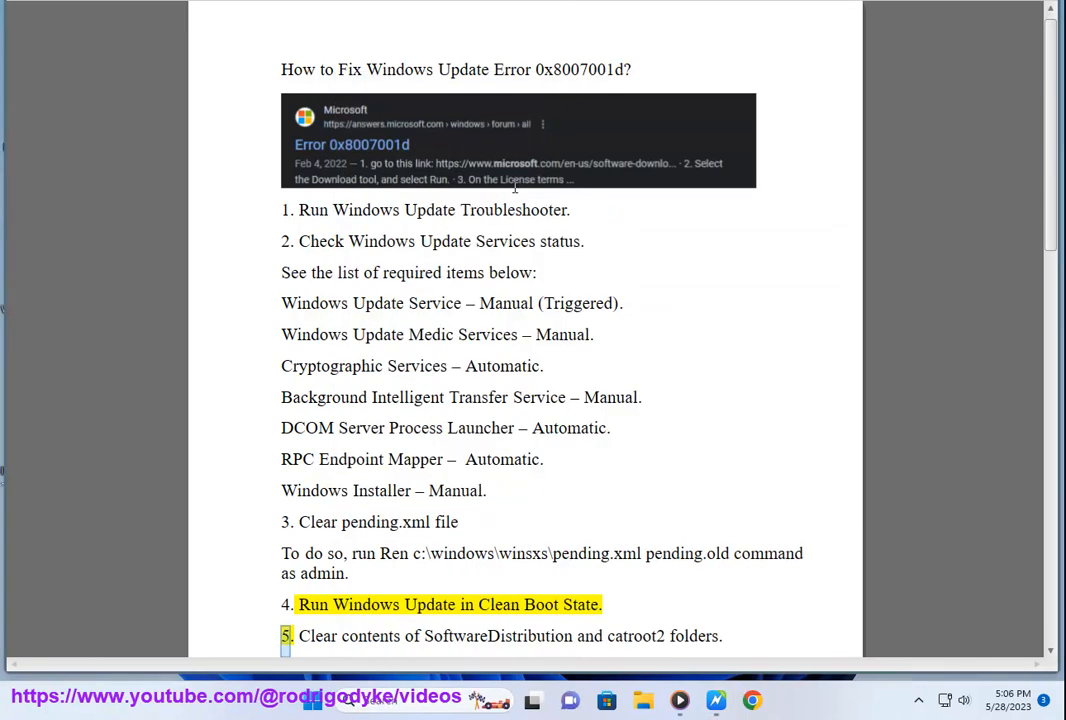
Step: Hide all Microsoft services in System Configuration and disable all the remaining services
click(401, 186)
click(330, 416)
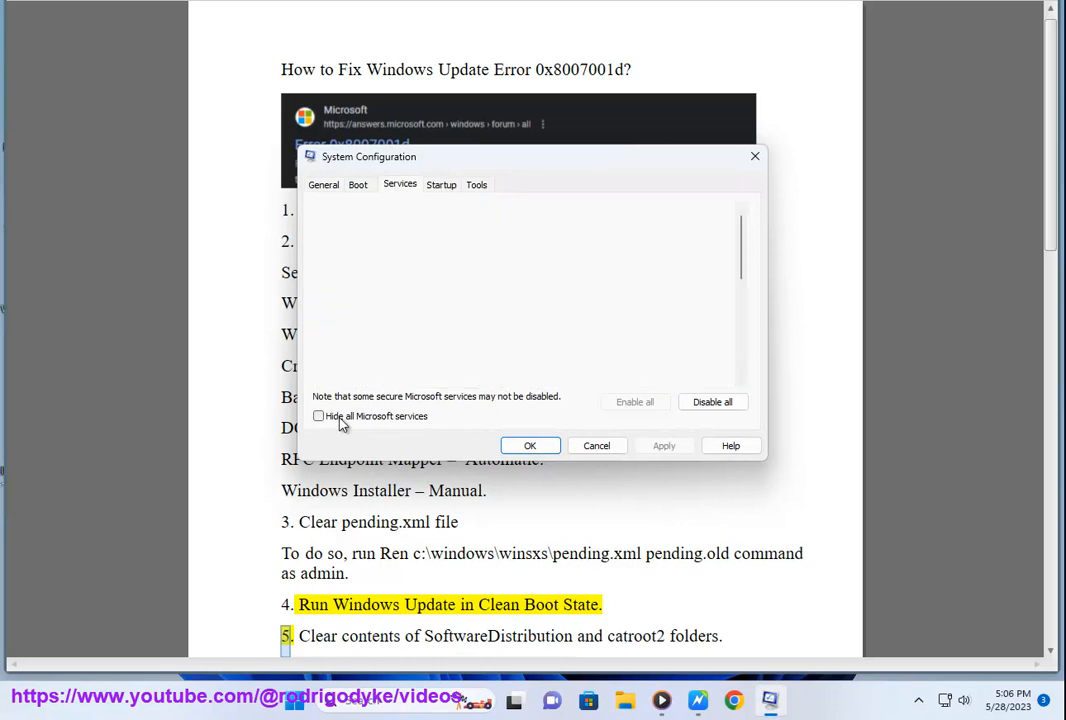
click(720, 403)
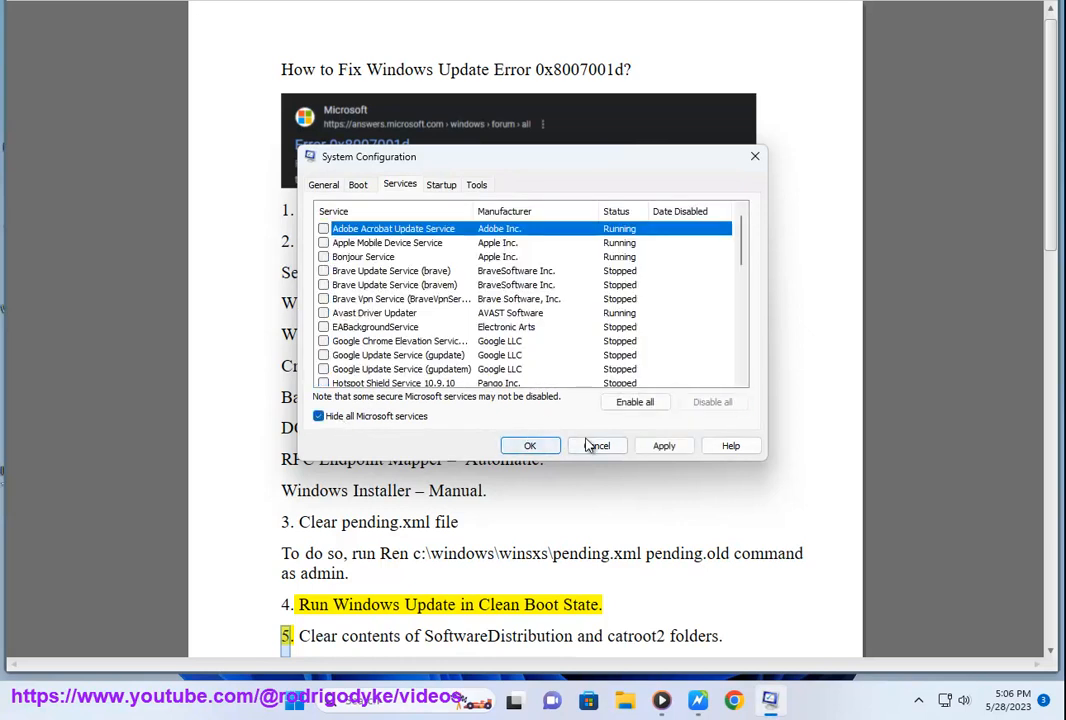
Step: Cancel the System Configuration changes and find and open Task Manager through a Windows search for "task"
click(594, 445)
click(397, 703)
text(ta)
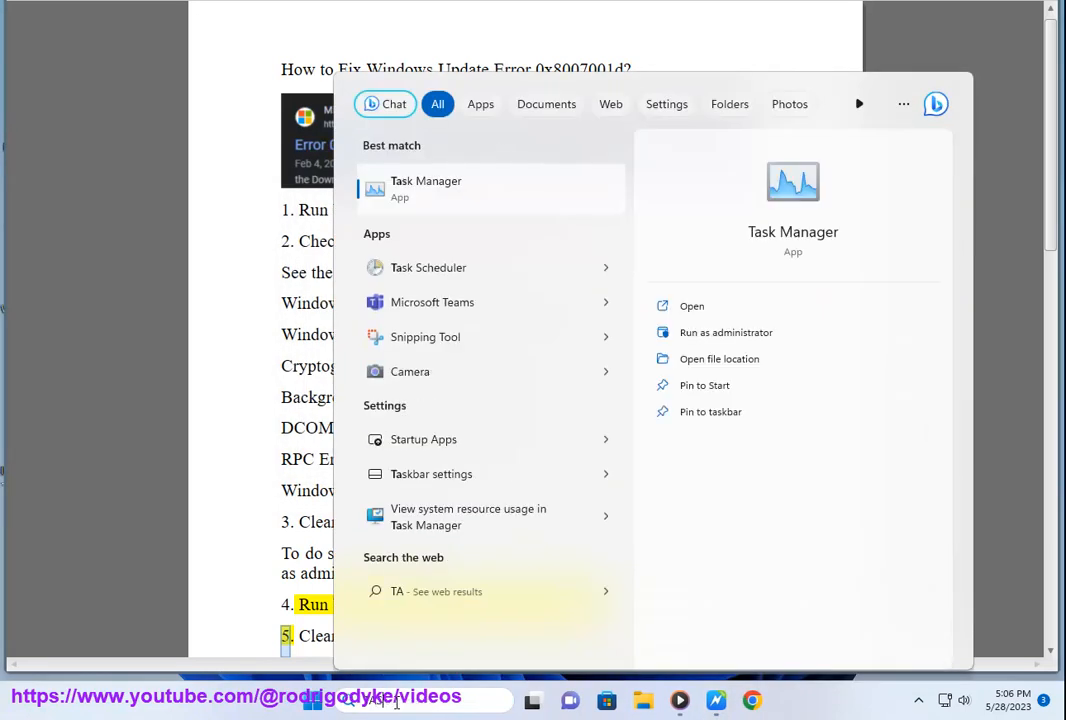
text(sk)
click(459, 195)
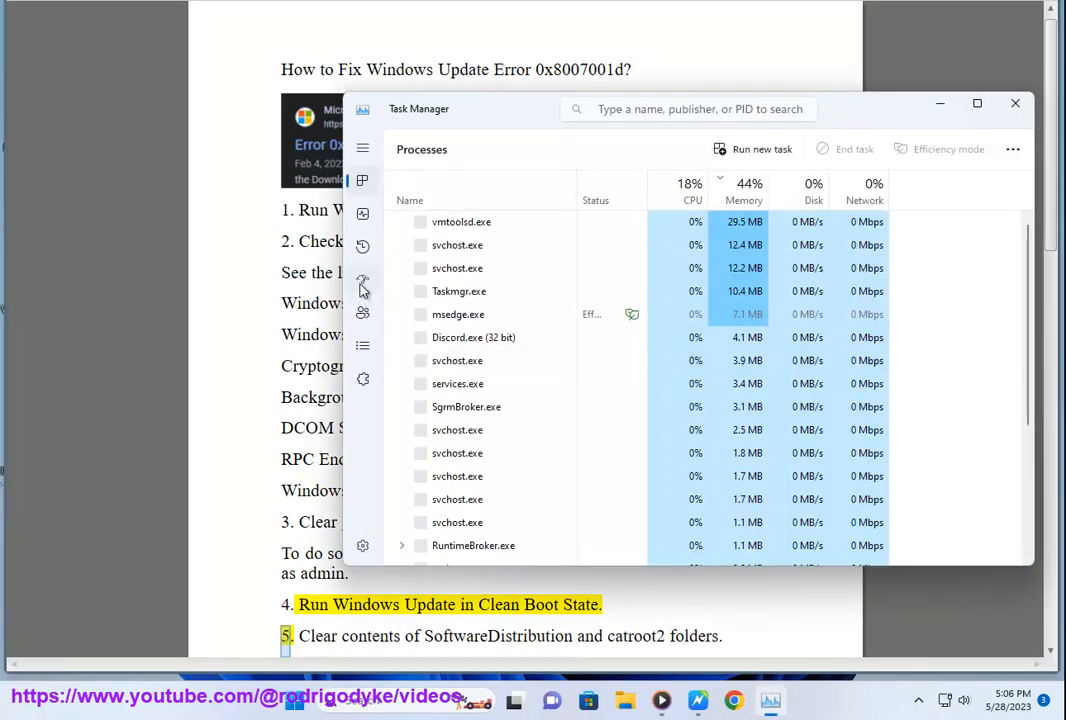
Step: Show the startup apps in Task Manager, select the vmtoolsd.exe entry, and close Task Manager without disabling it
click(362, 284)
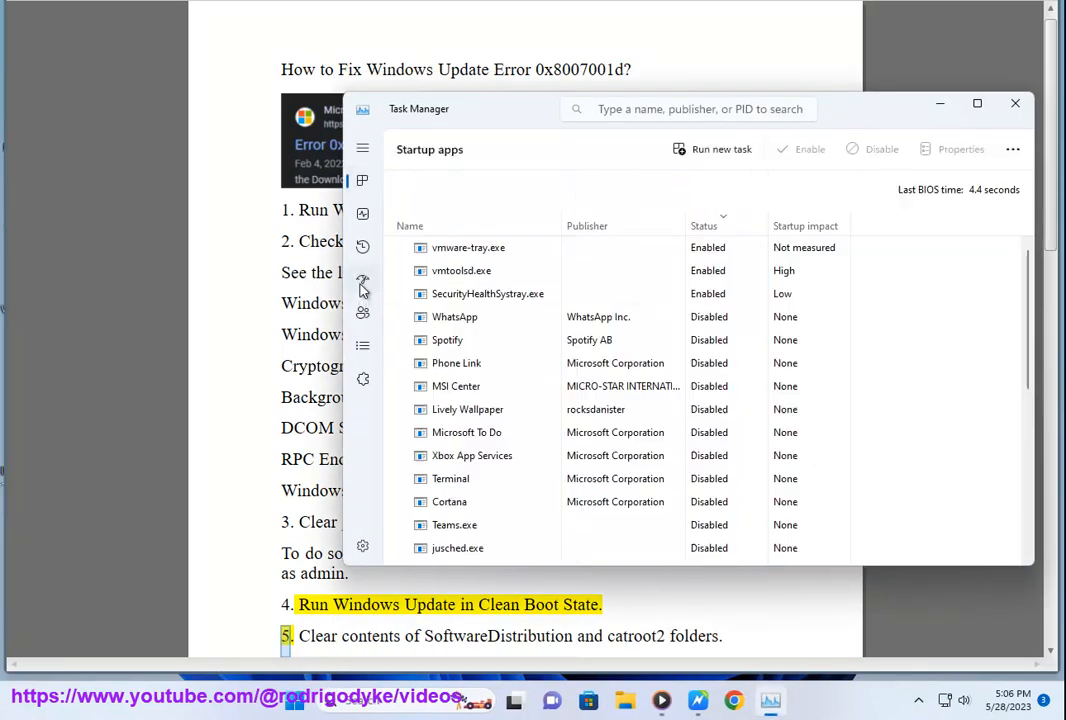
click(706, 271)
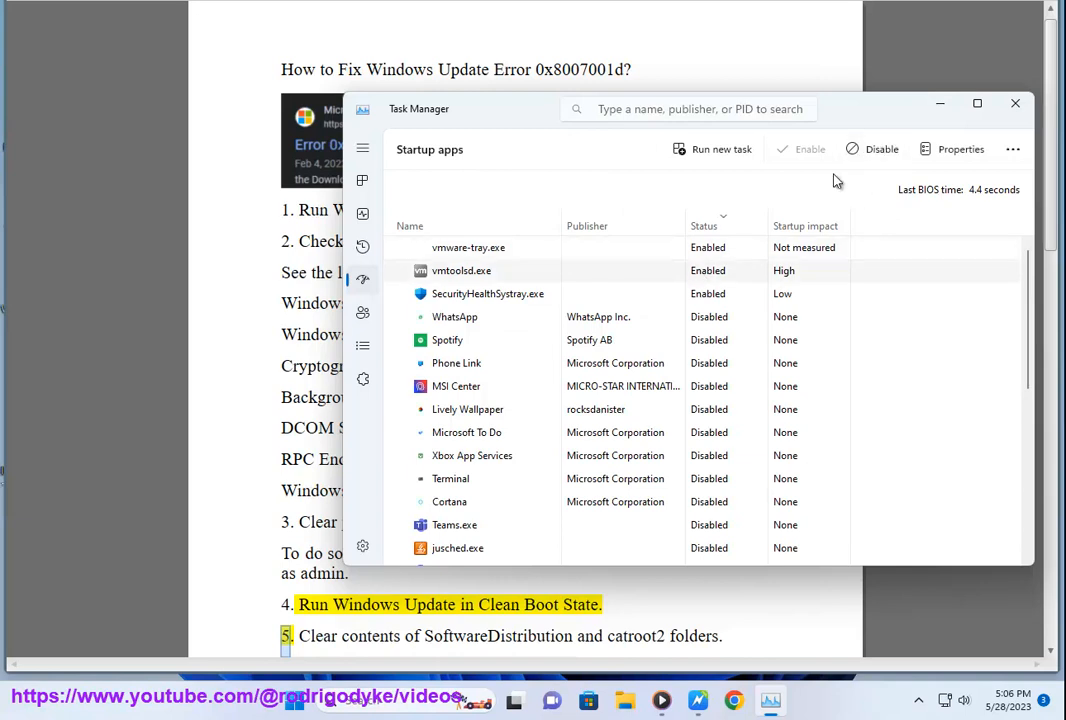
click(1015, 103)
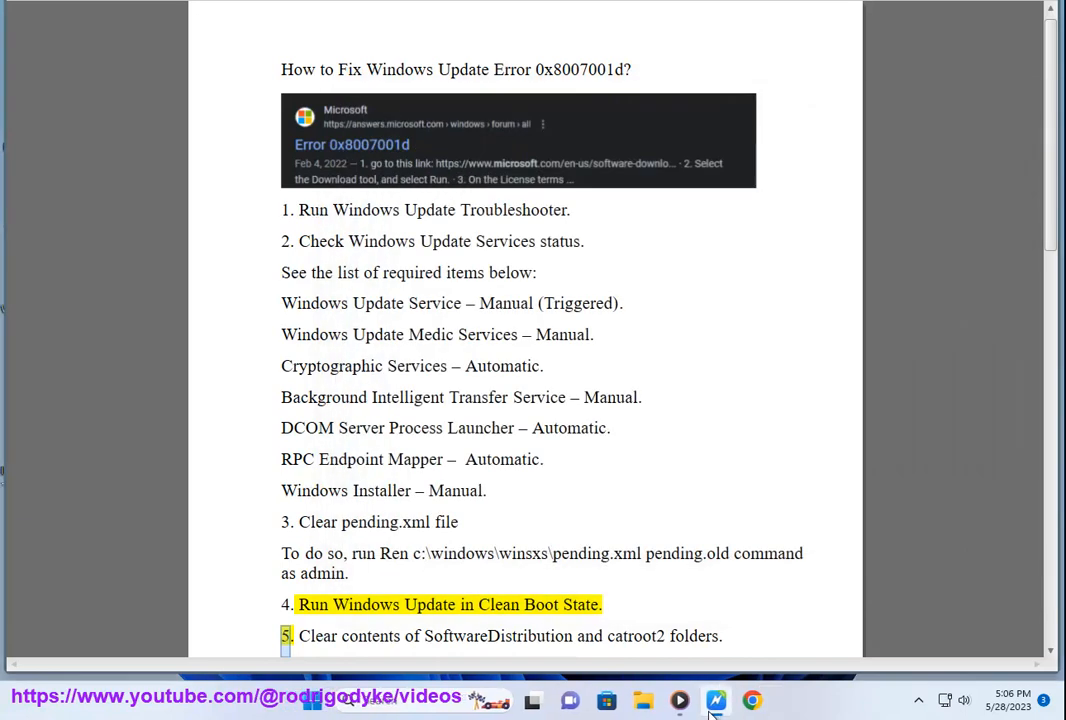
Step: Search Google in Chrome for "windows clean boot", highlight the title of Microsoft's clean boot article, and minimize Chrome
click(734, 700)
click(437, 372)
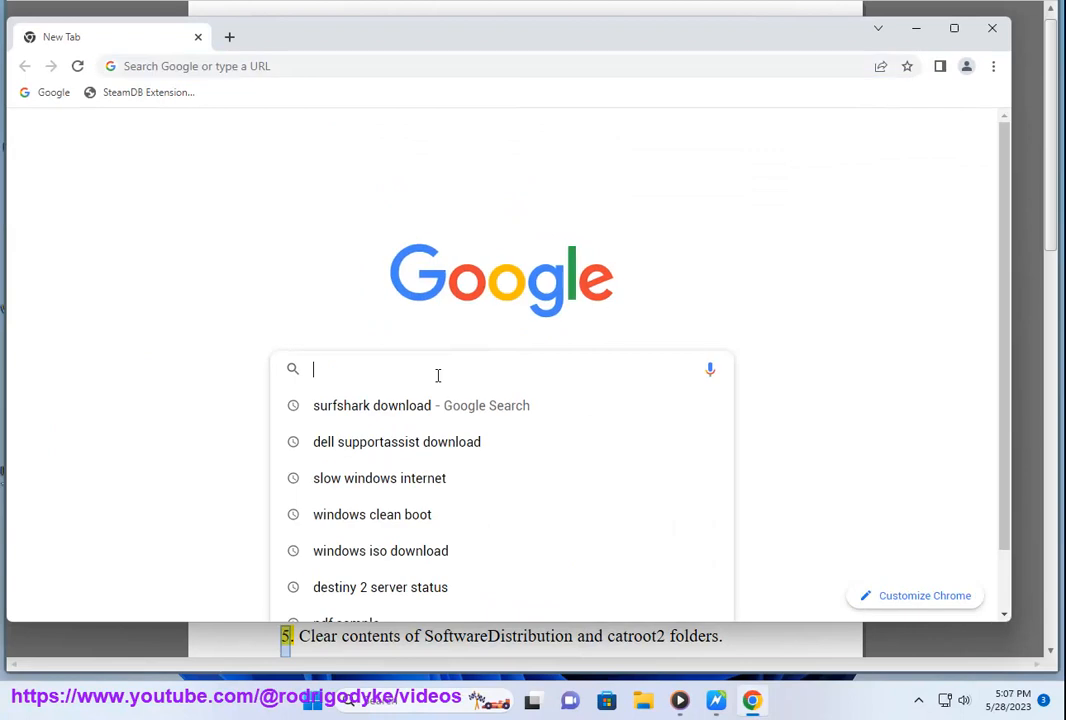
text(WINDOWS)
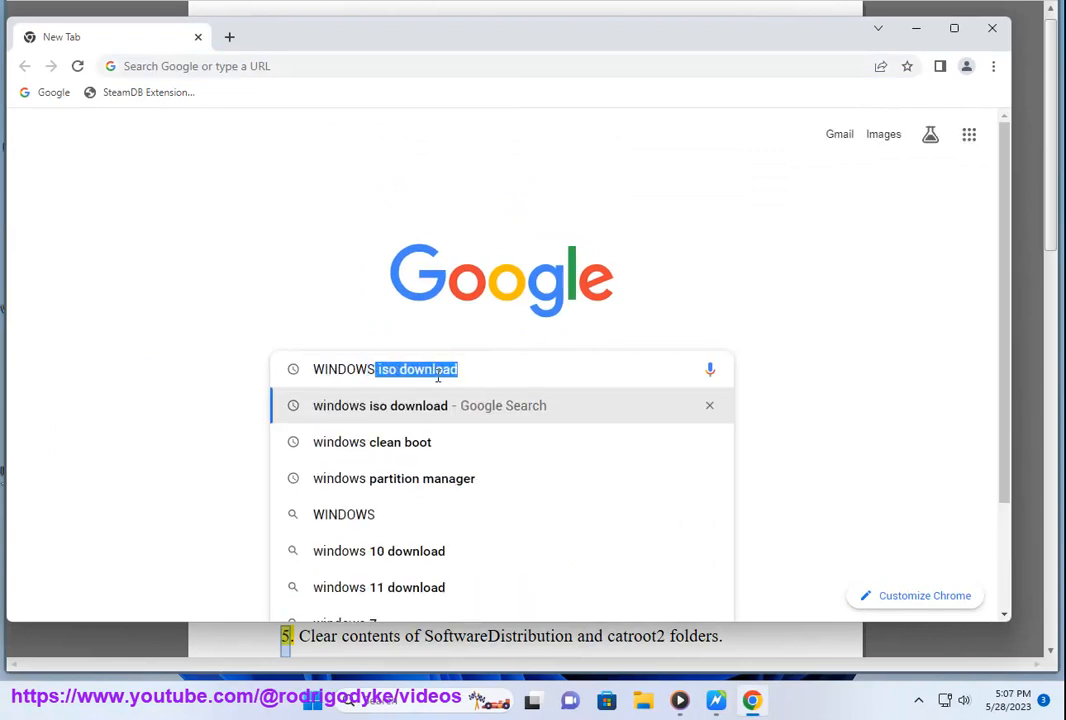
click(422, 444)
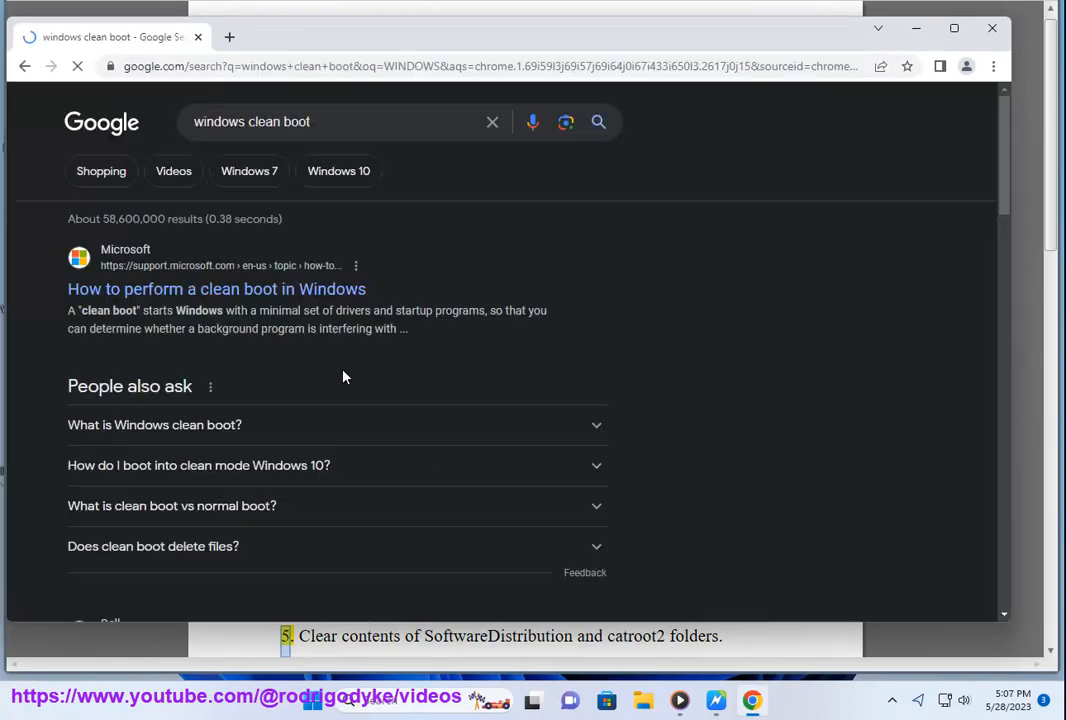
drag(390, 287, 255, 270)
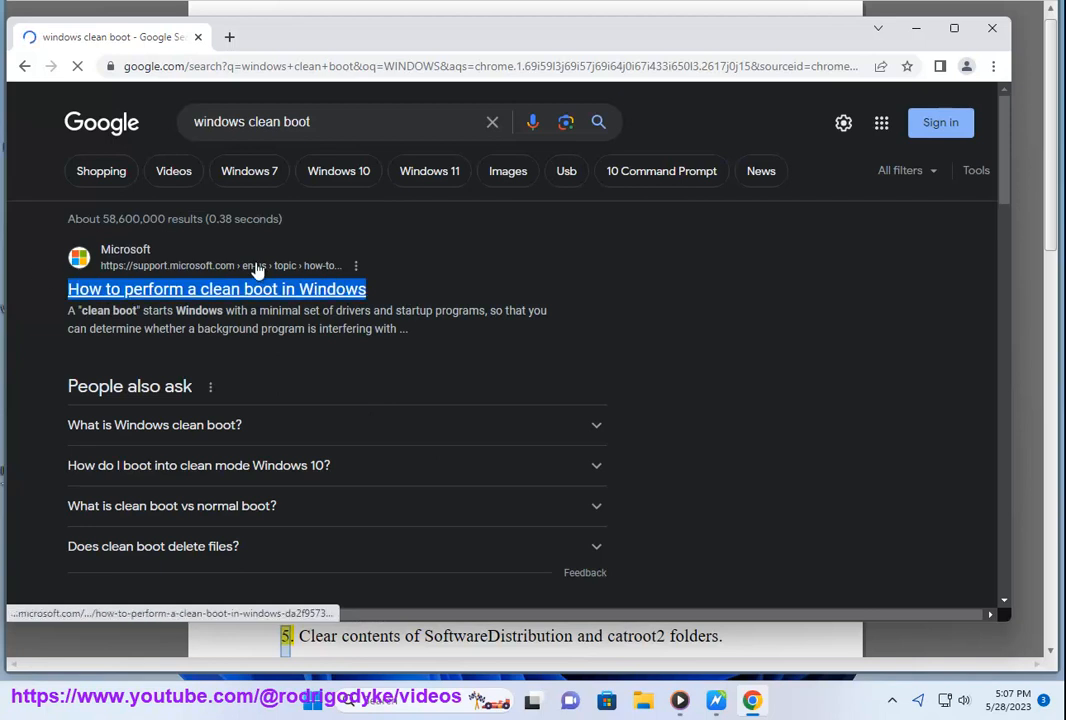
click(916, 30)
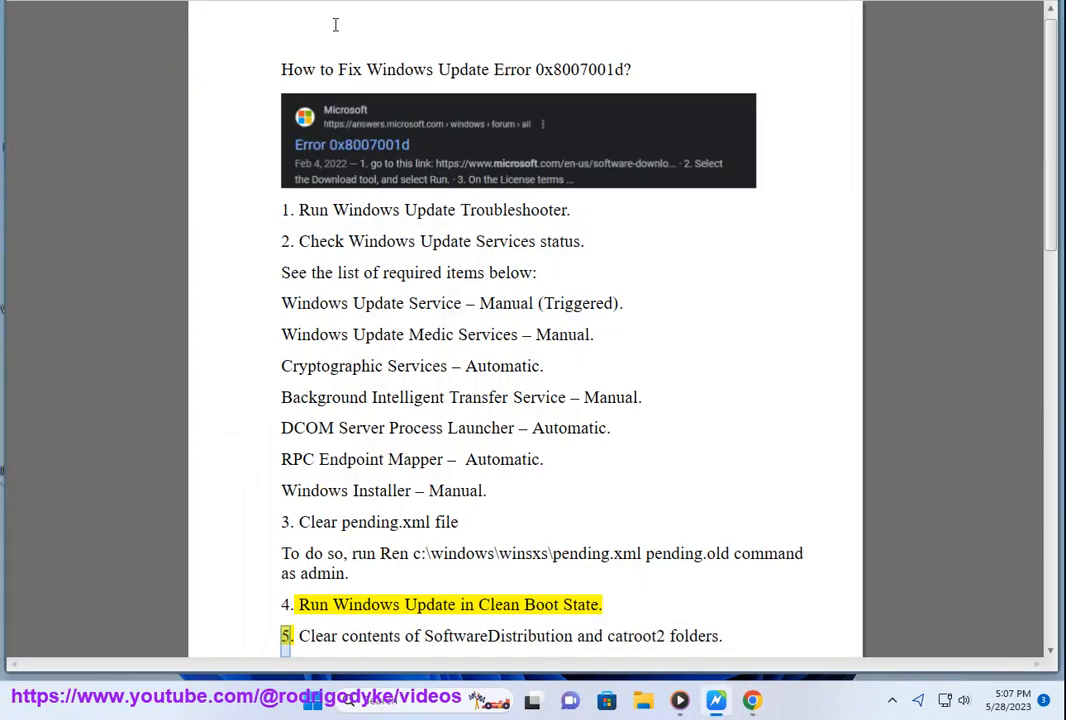
Step: Open File Explorer and go to the Windows folder on Local Disk (C:)
scroll(518, 337, down, 2)
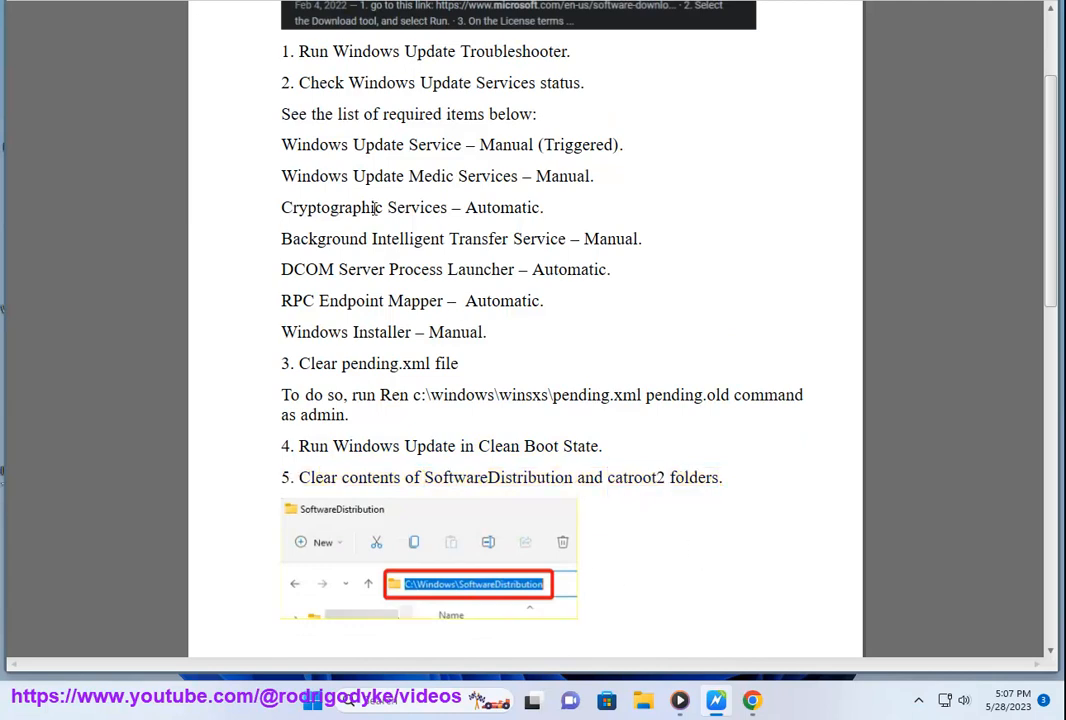
click(641, 703)
scroll(90, 460, down, 3)
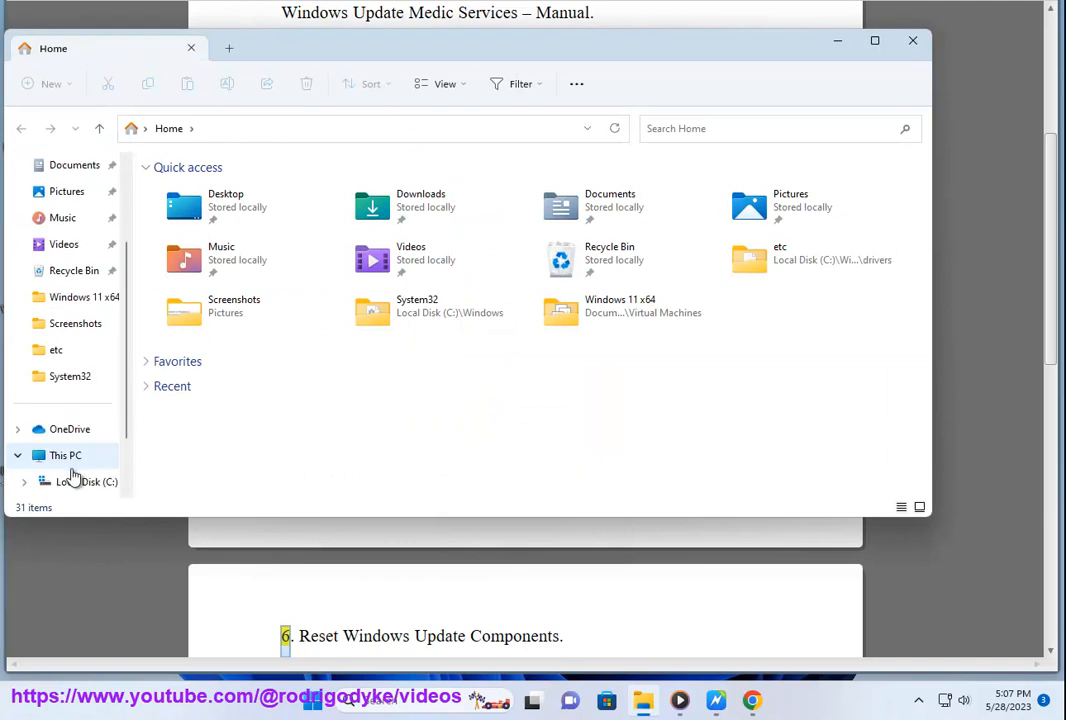
click(70, 484)
scroll(196, 470, down, 3)
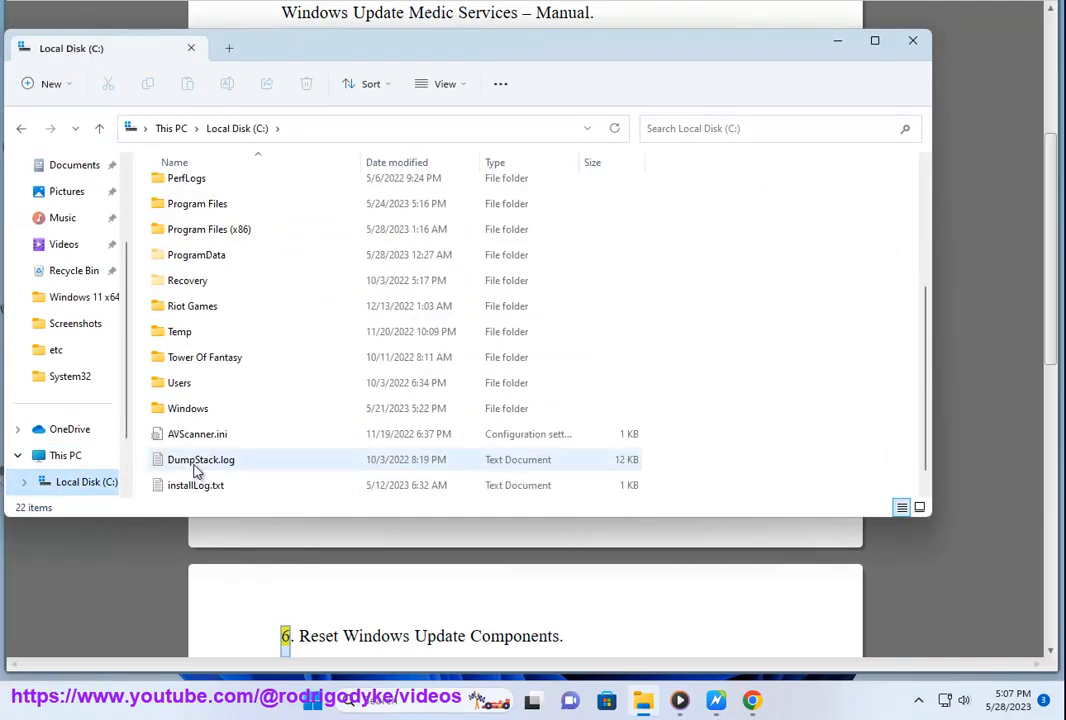
double_click(200, 410)
Step: Open the SoftwareDistribution folder, select all of its contents, and bring the instructions document back to the front
drag(388, 56, 476, 129)
click(340, 474)
key(s)
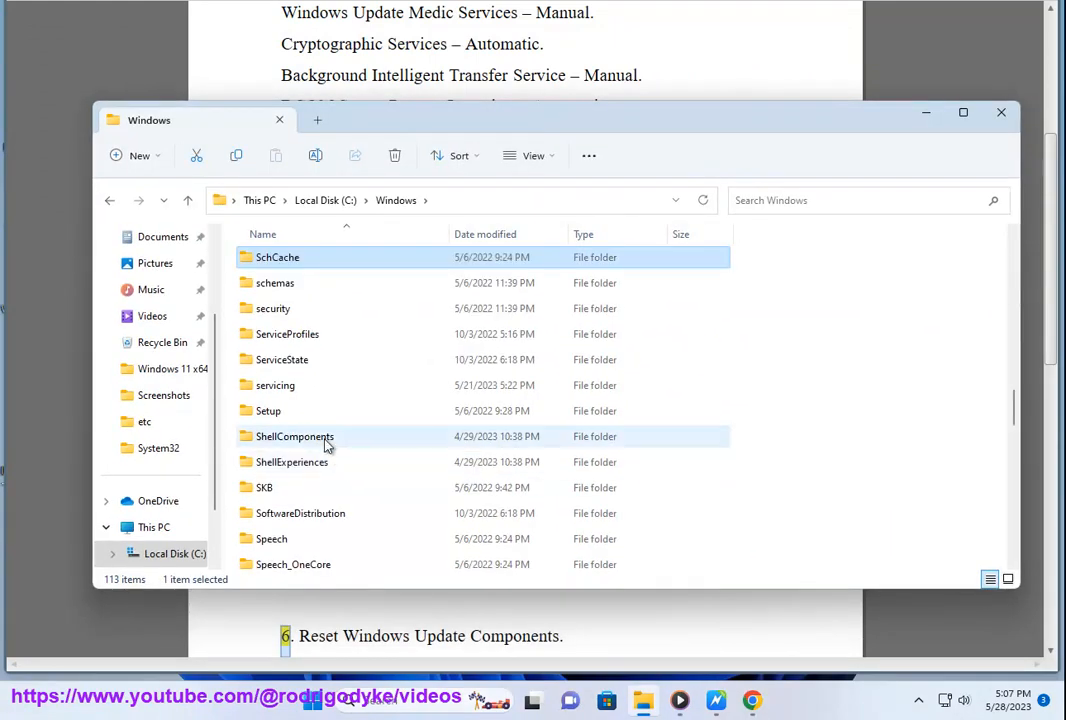
double_click(332, 513)
drag(376, 412, 262, 215)
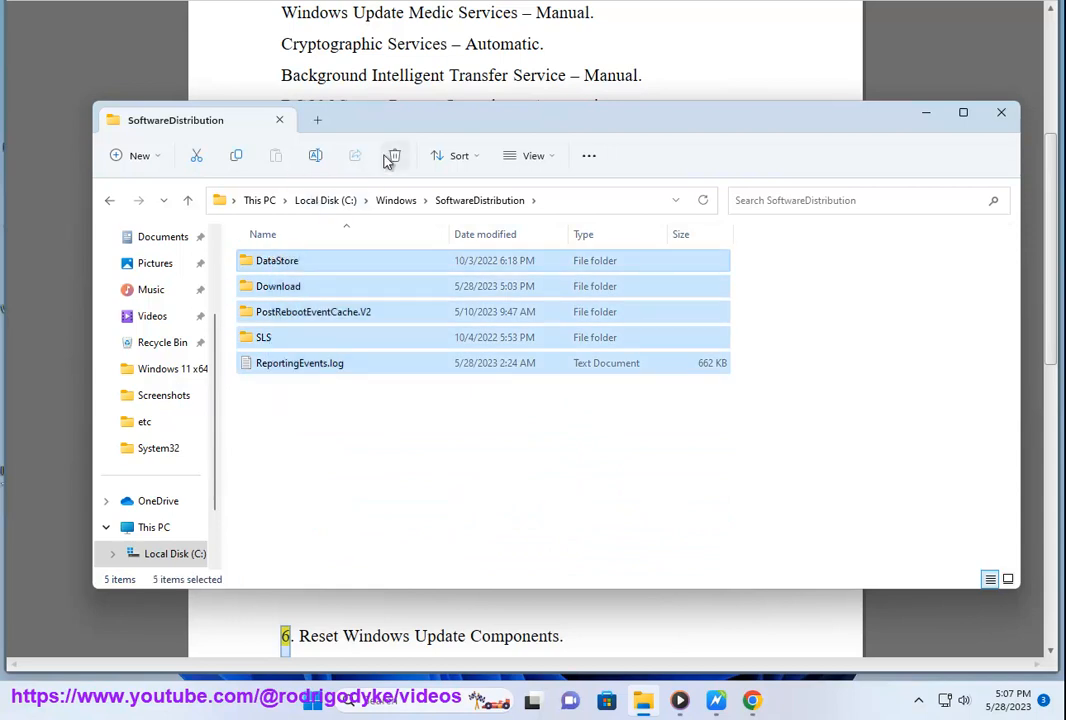
click(724, 631)
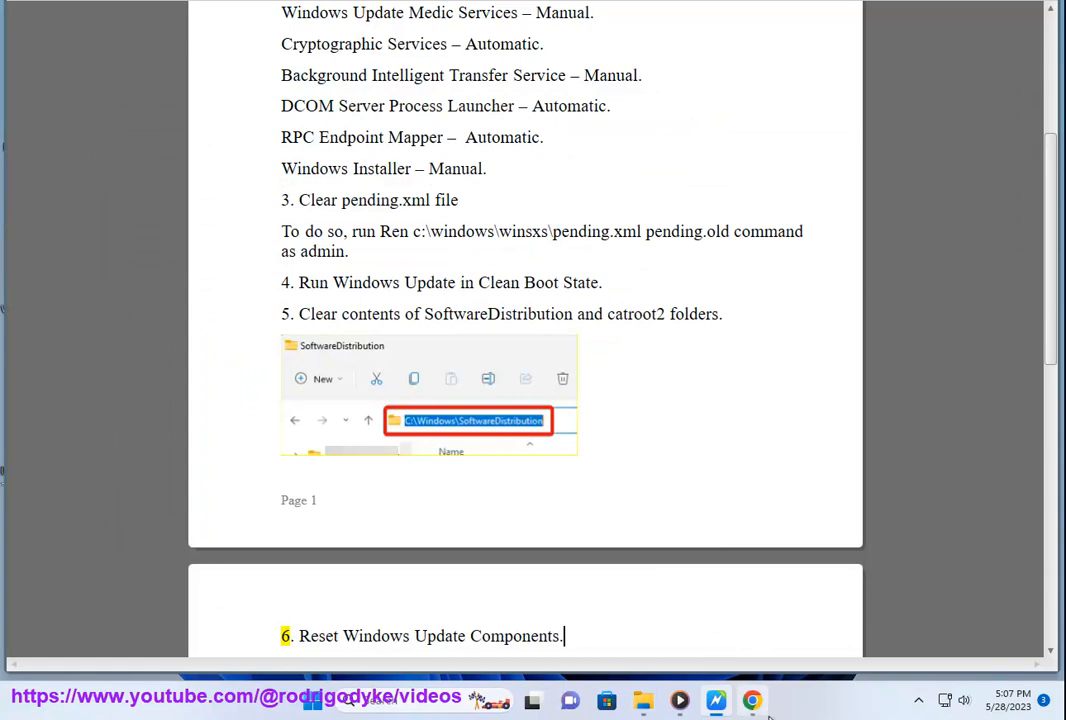
Step: Return to the Windows folder in File Explorer and look through its folders, starting with those beginning with C
click(643, 701)
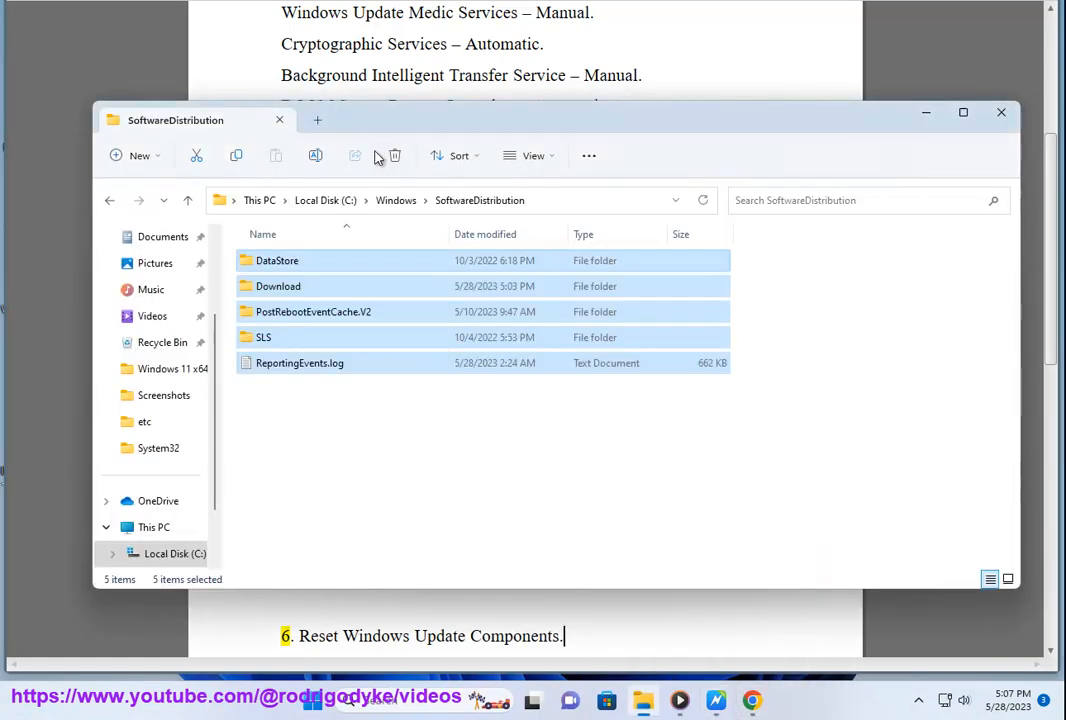
click(398, 203)
key(c)
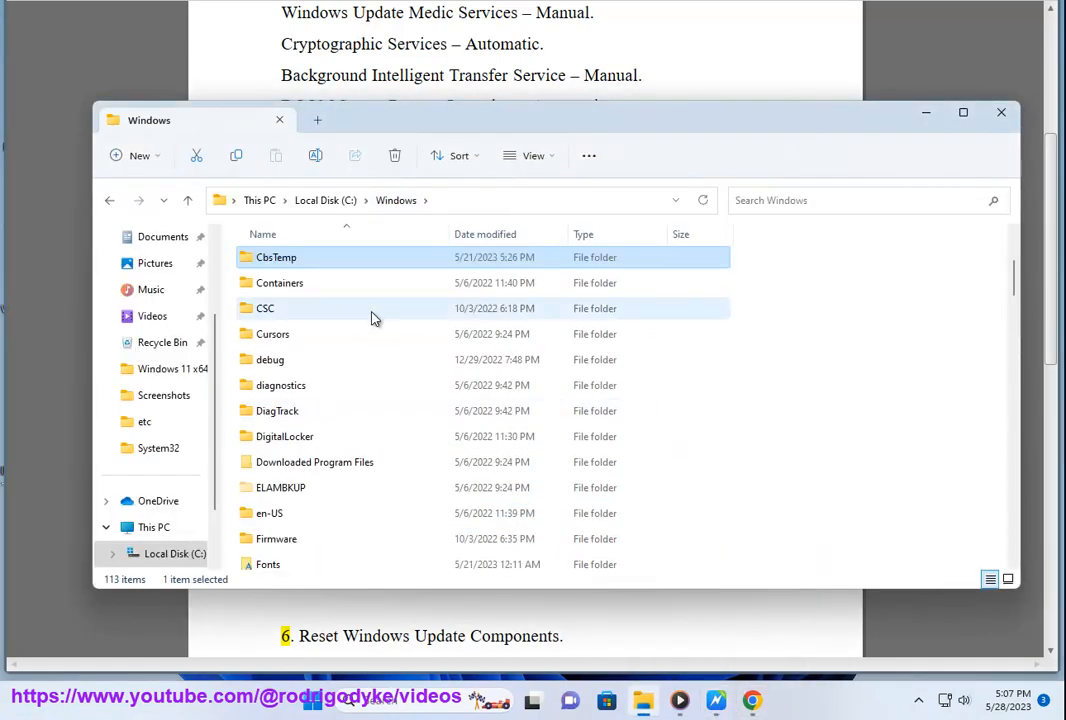
key(c)
key(c)
key(c)
key(c)
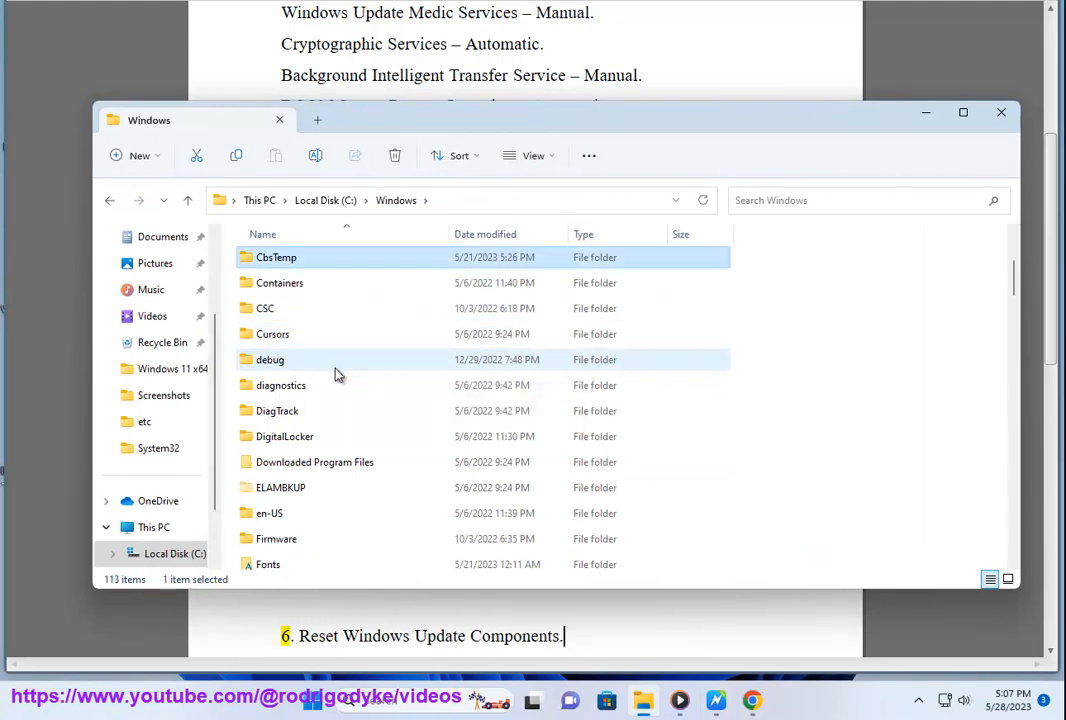
scroll(337, 373, down, 10)
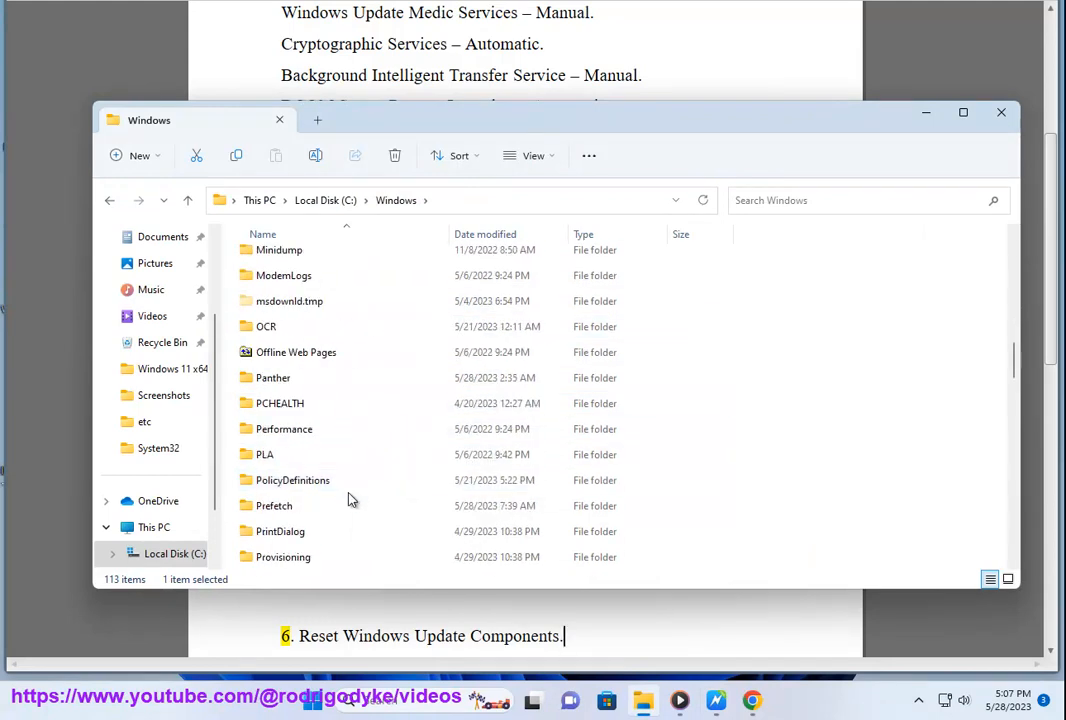
Step: Find the SoftwareDistribution folder inside the Windows folder and reopen it
key(s)
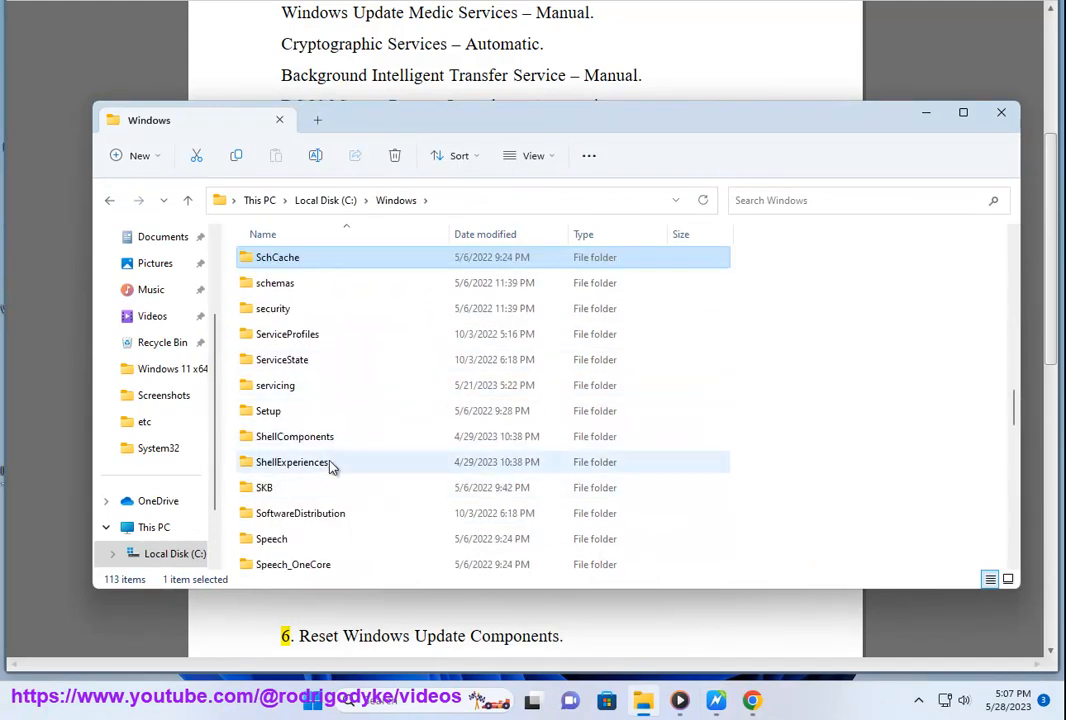
scroll(331, 468, down, 2)
click(333, 480)
double_click(331, 380)
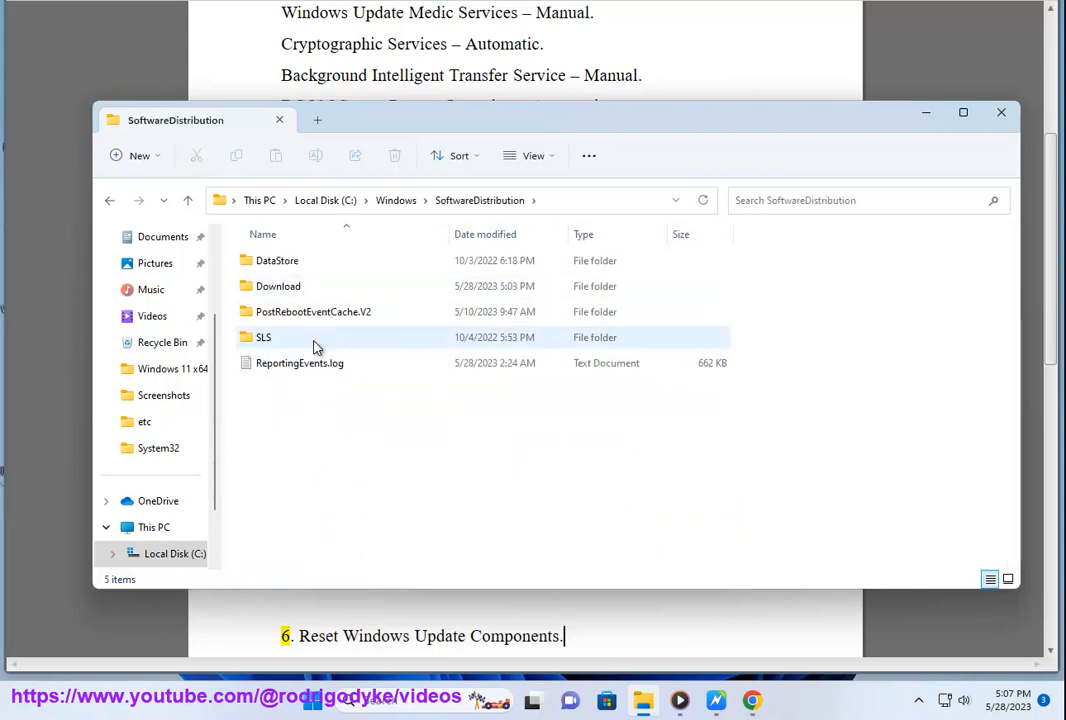
Step: View the contents of the DataStore and Download subfolders in SoftwareDistribution, and close File Explorer
click(322, 290)
double_click(314, 262)
key(alt+Left)
double_click(317, 288)
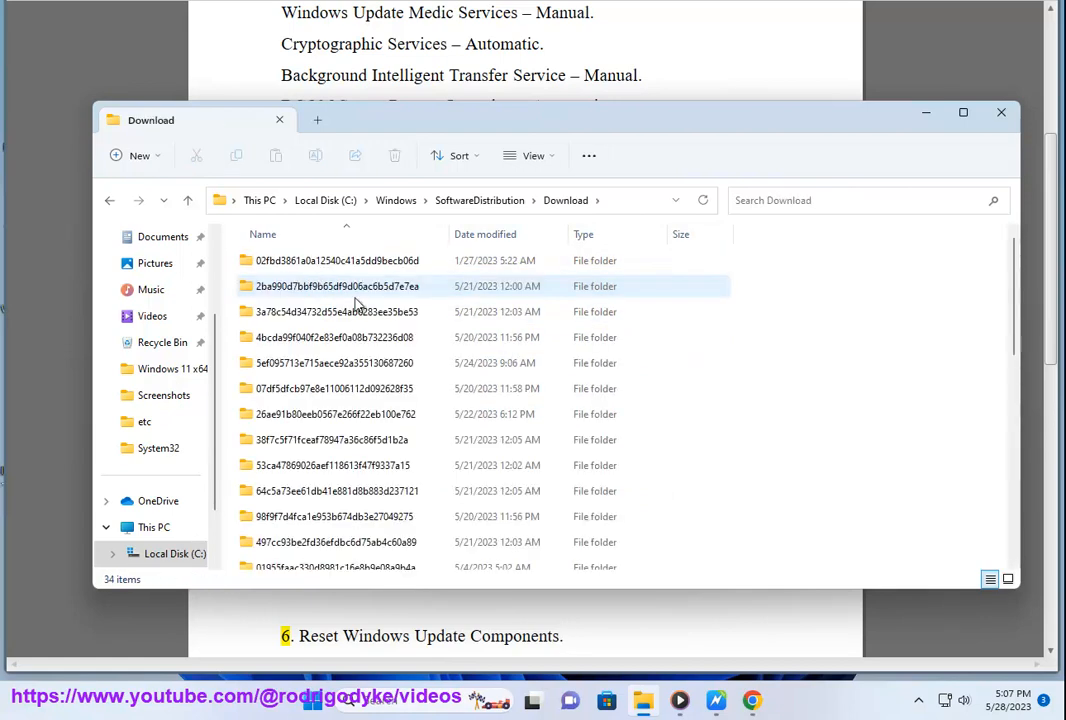
click(1001, 112)
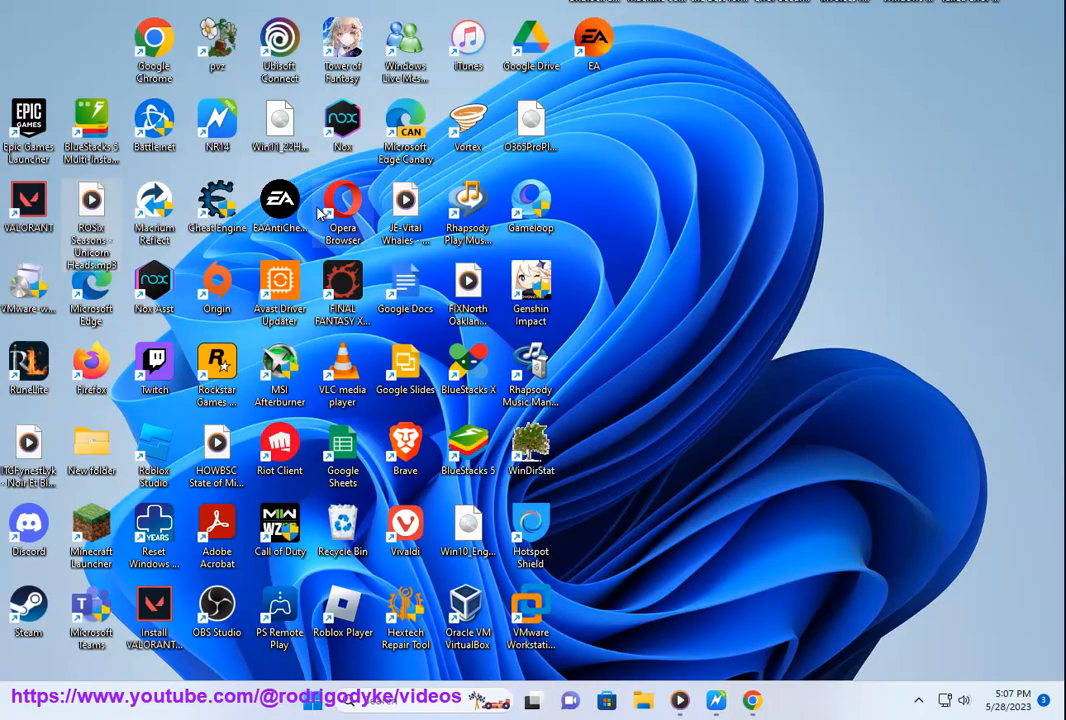
Step: Run the Reset Windows Update Tool desktop shortcut as administrator, allow wureset.exe, and enter "2 NOW PRESS ENTER..." at the option prompt
right_click(162, 553)
click(250, 323)
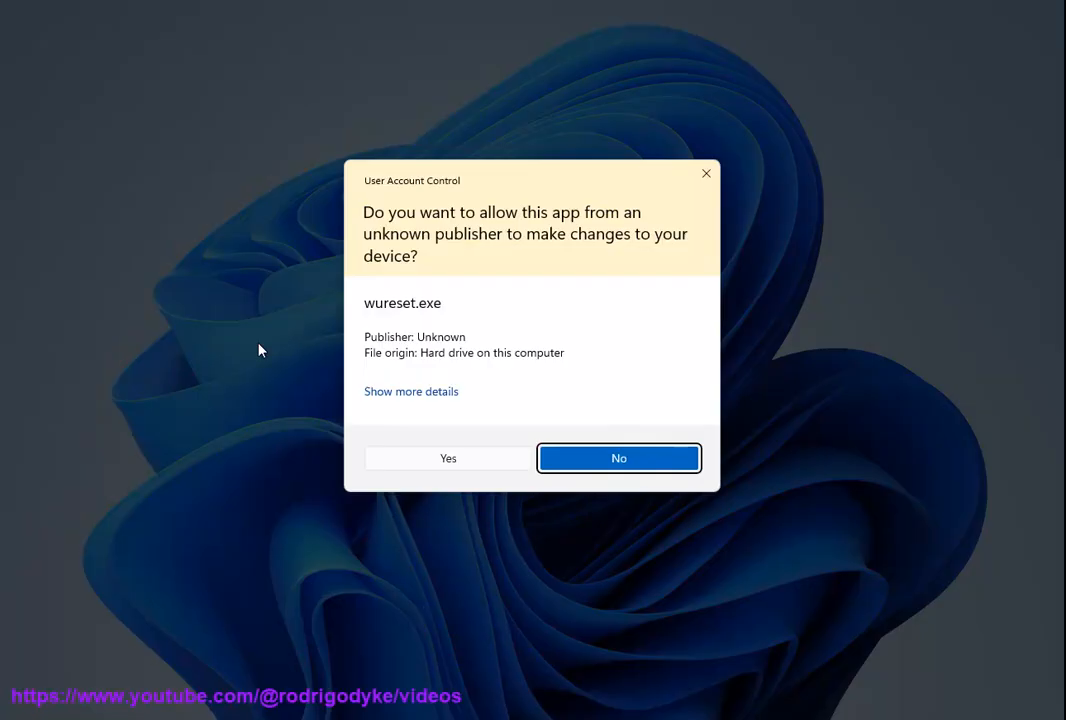
click(398, 391)
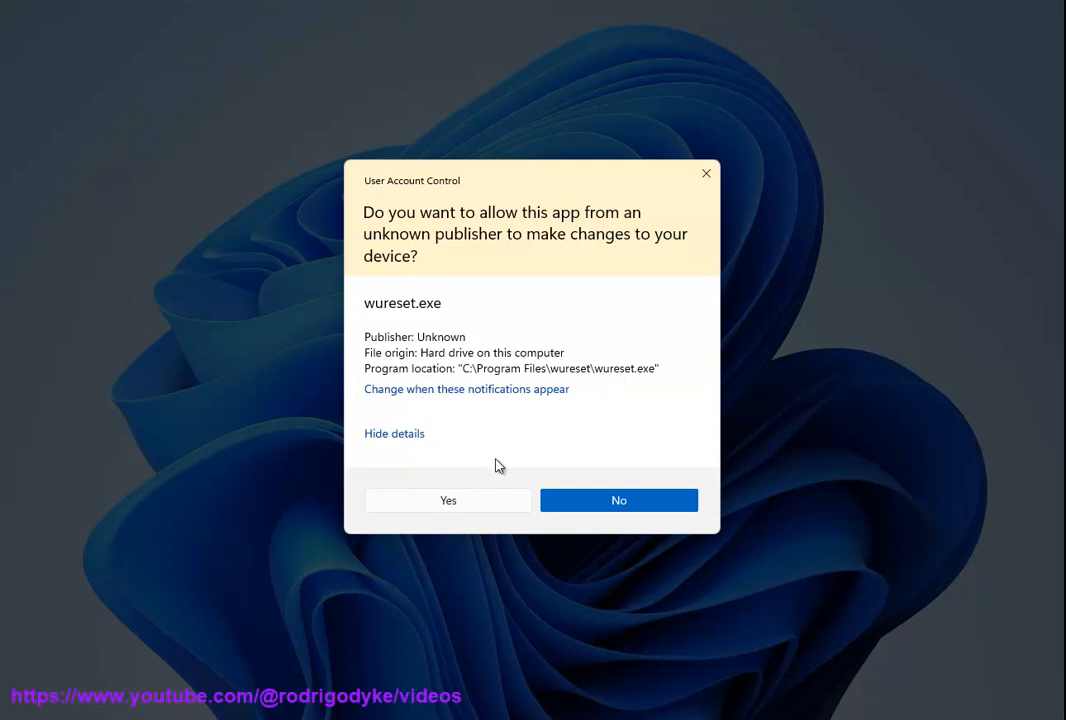
click(448, 500)
drag(324, 17, 653, 132)
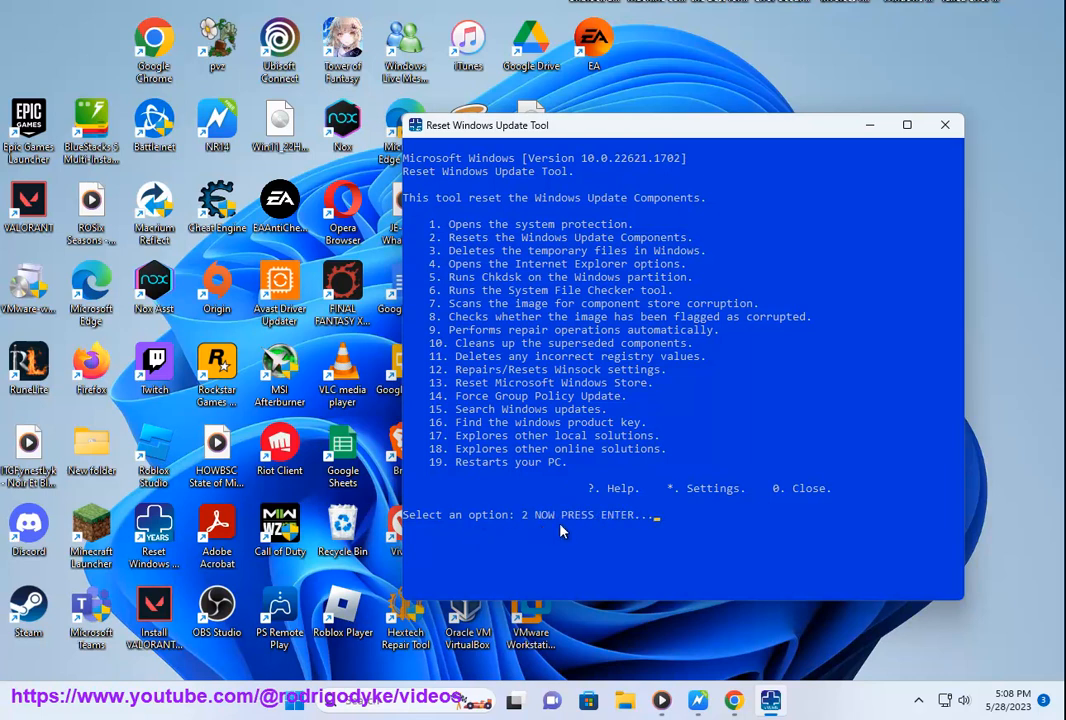
Step: Search Google in Chrome for "wu reset tool" and highlight the wureset.com result
click(732, 702)
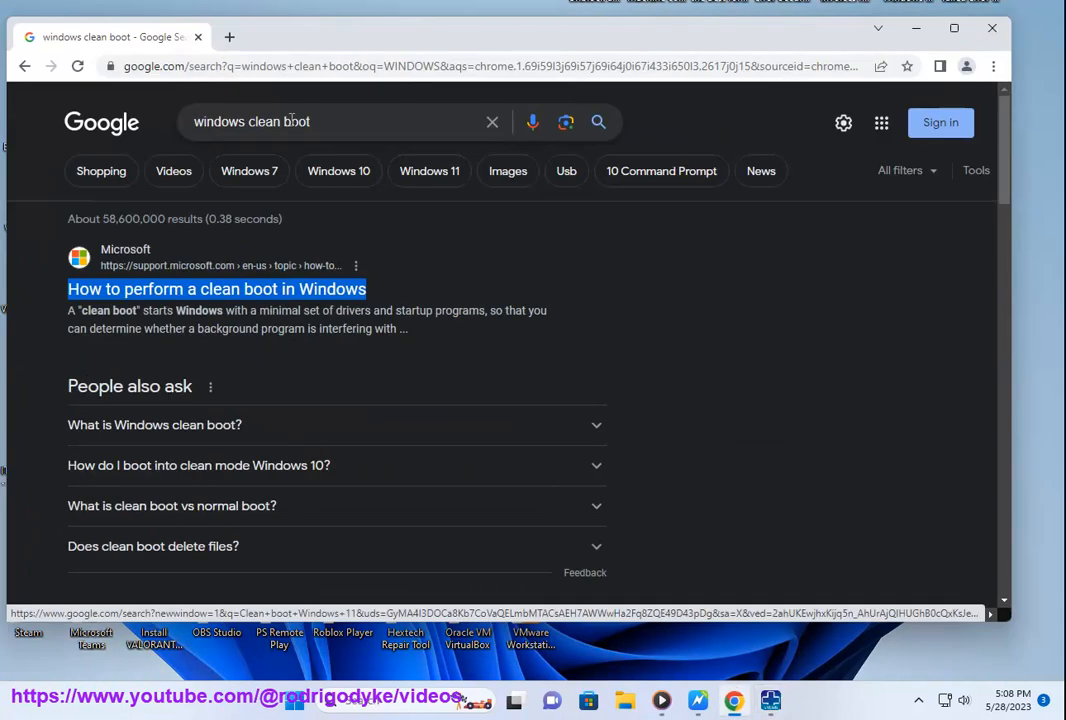
triple_click(355, 127)
text(WU REST)
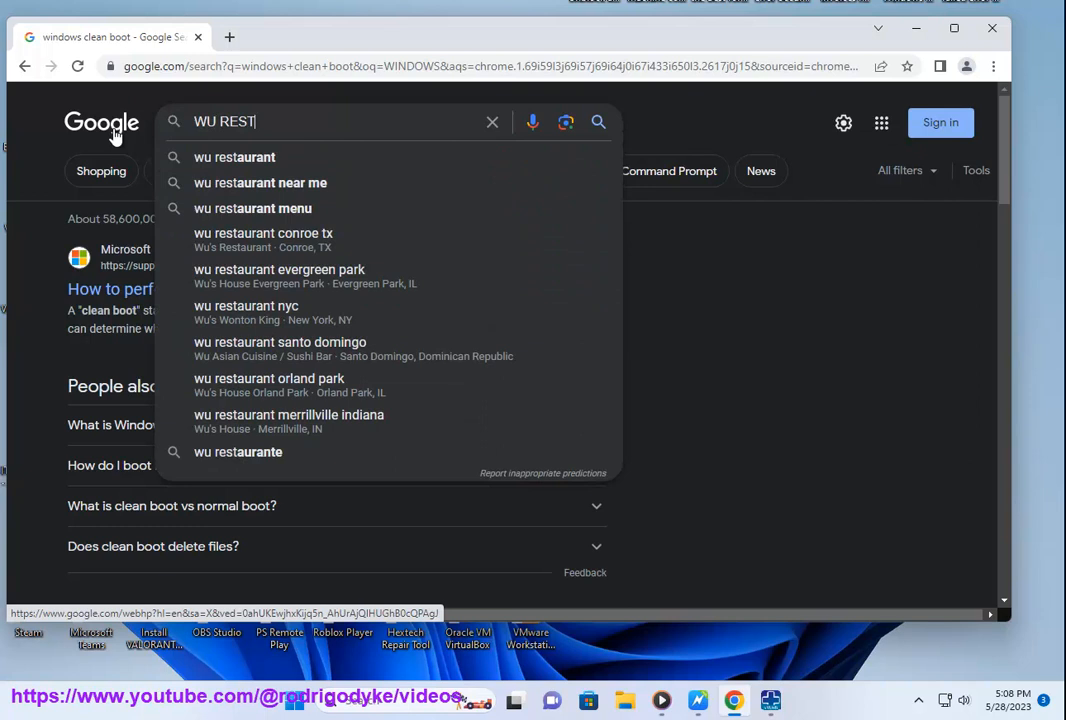
key(BackSpace)
text(ET TOO)
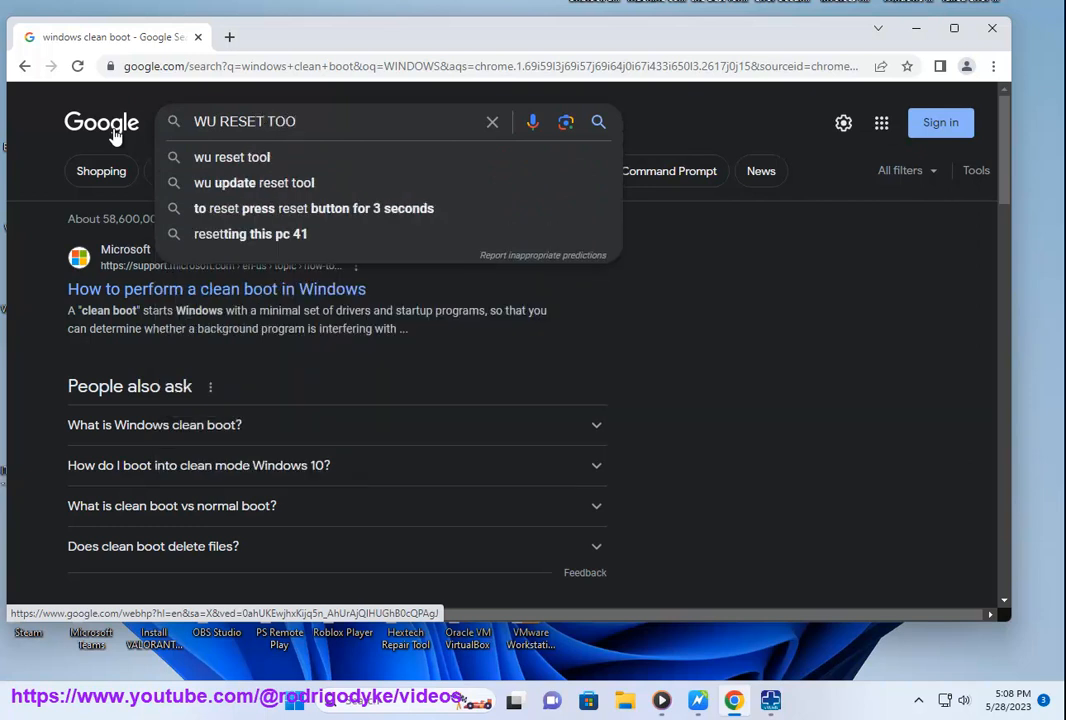
click(258, 158)
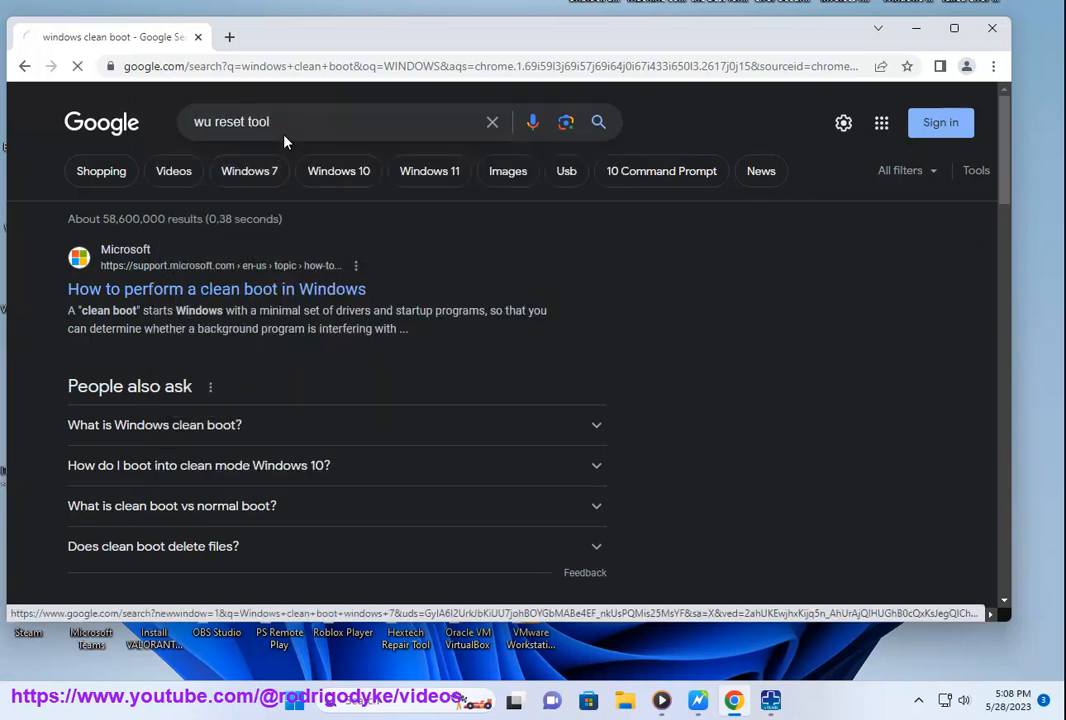
drag(61, 250, 476, 328)
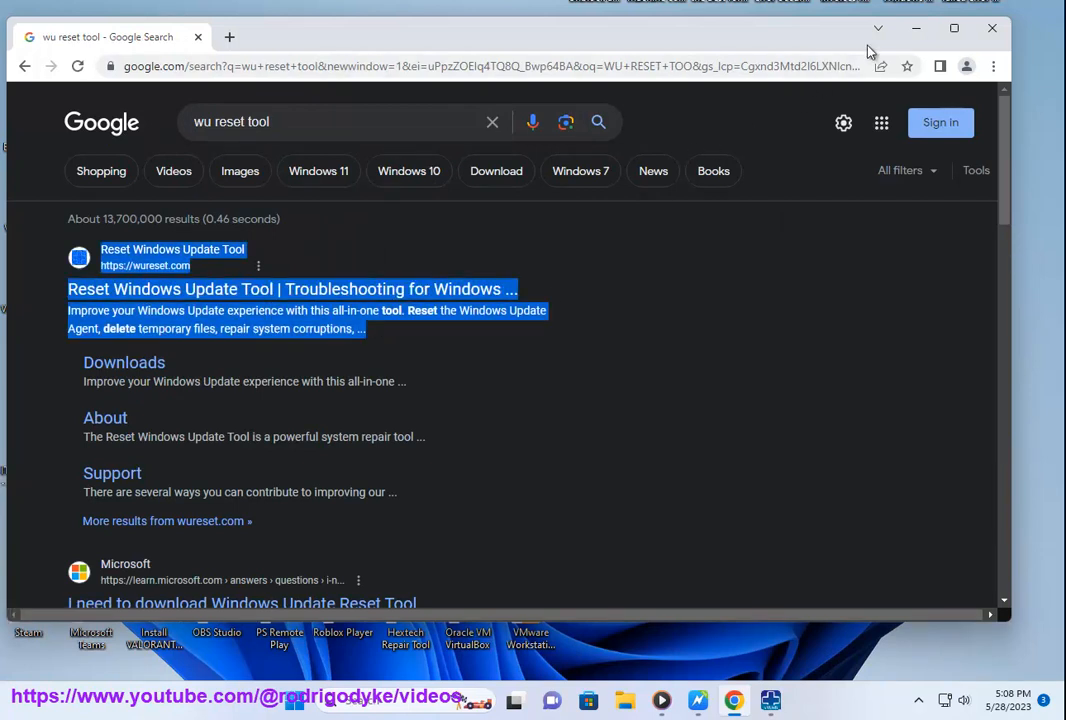
Step: Minimize Chrome, close the Reset Windows Update Tool without running the option, and return to the instructions document
click(916, 28)
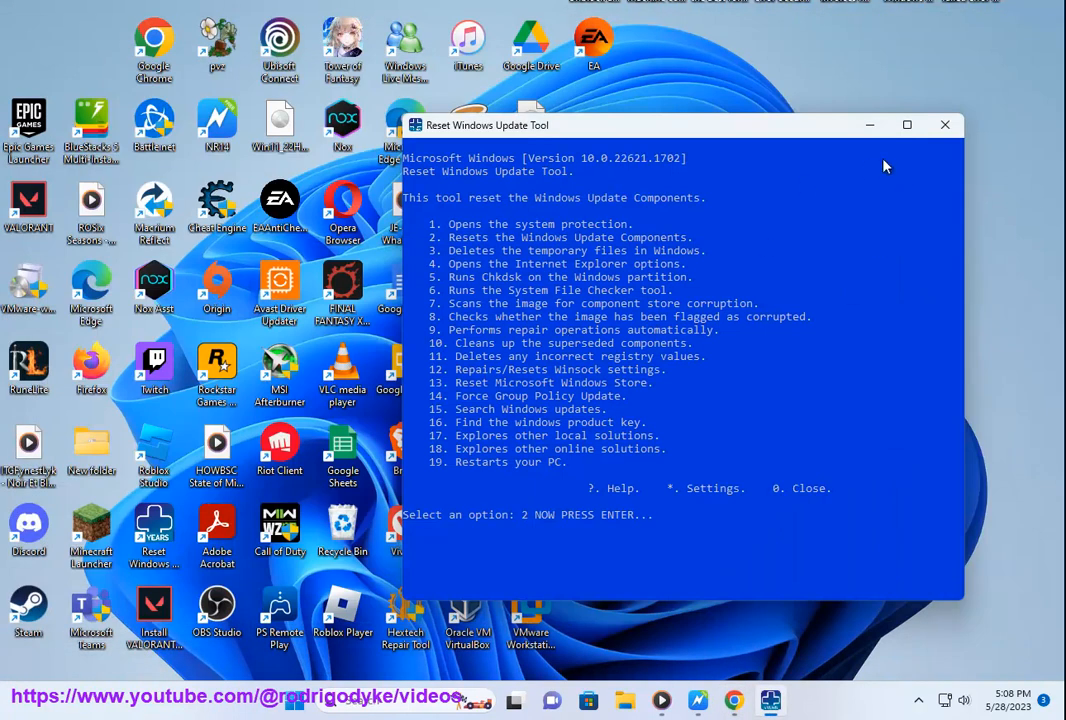
click(944, 127)
click(722, 700)
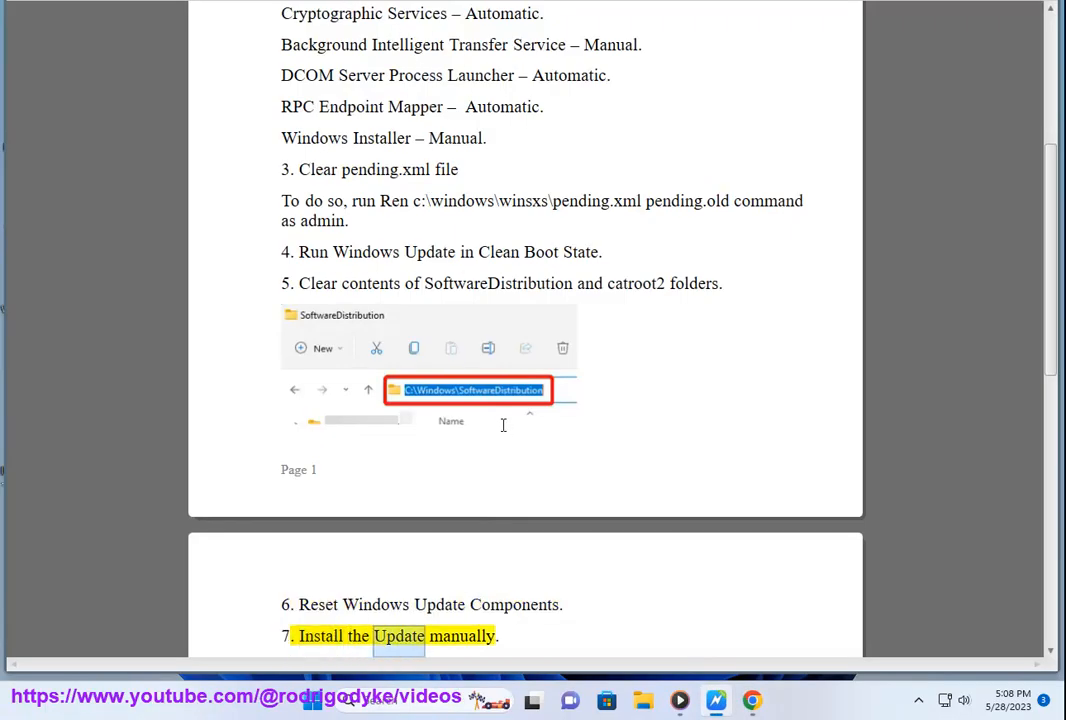
Step: Search Google in Chrome for "windows update catalog" and look over the Microsoft Update Catalog results
click(752, 700)
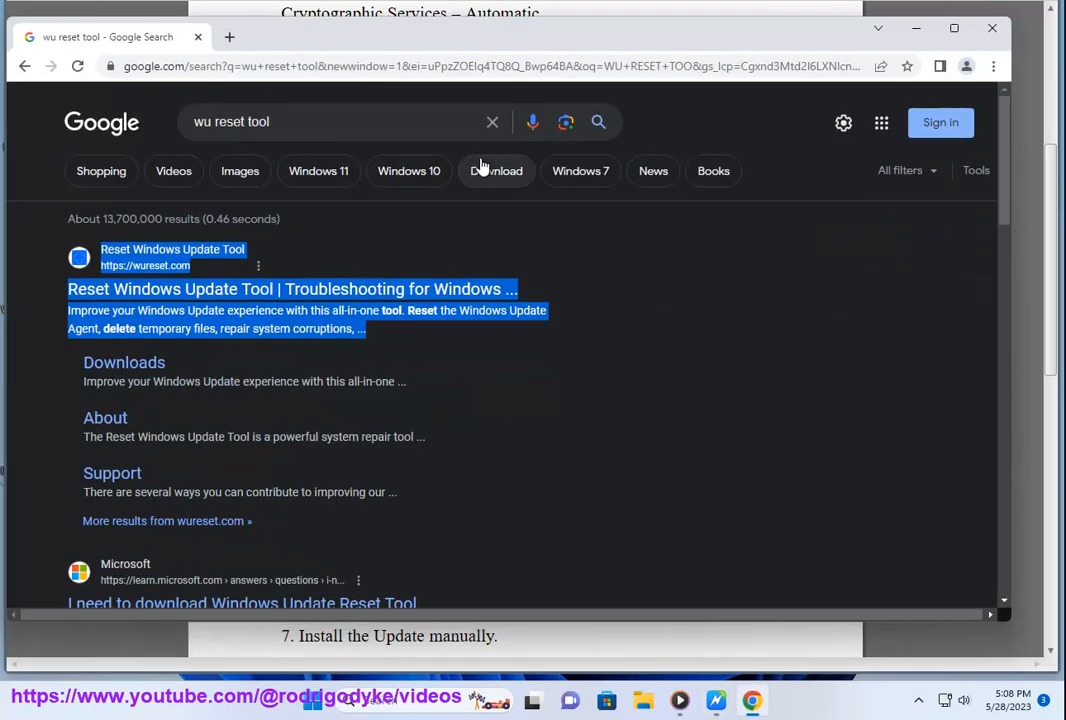
click(500, 120)
text(WIN)
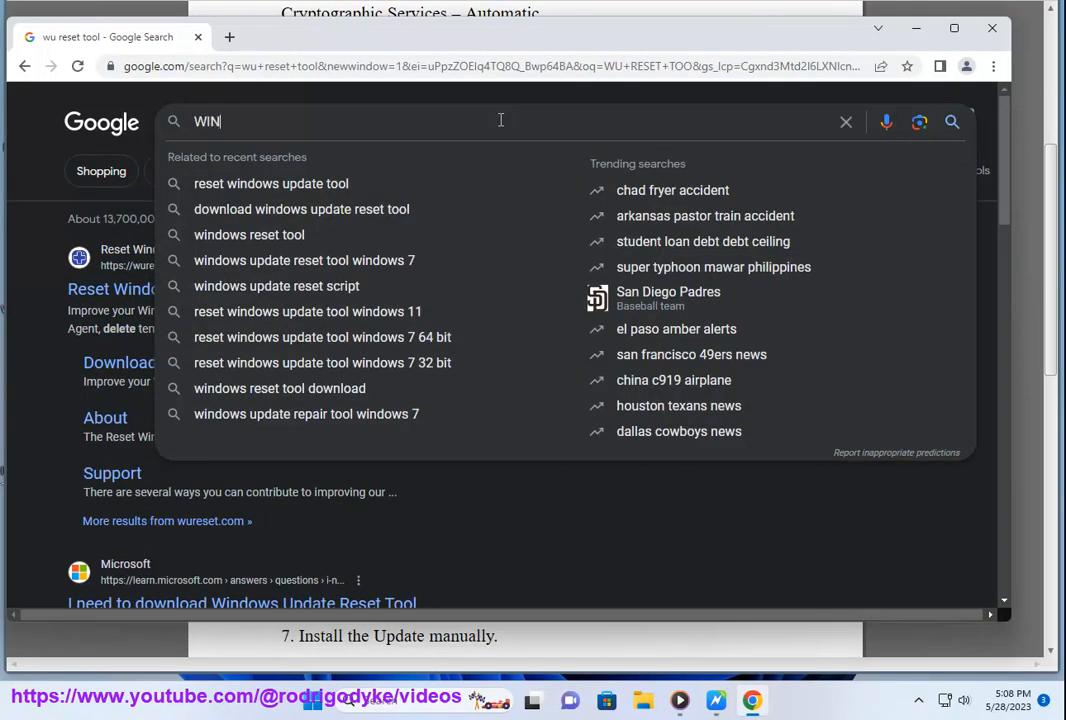
text(DOWS )
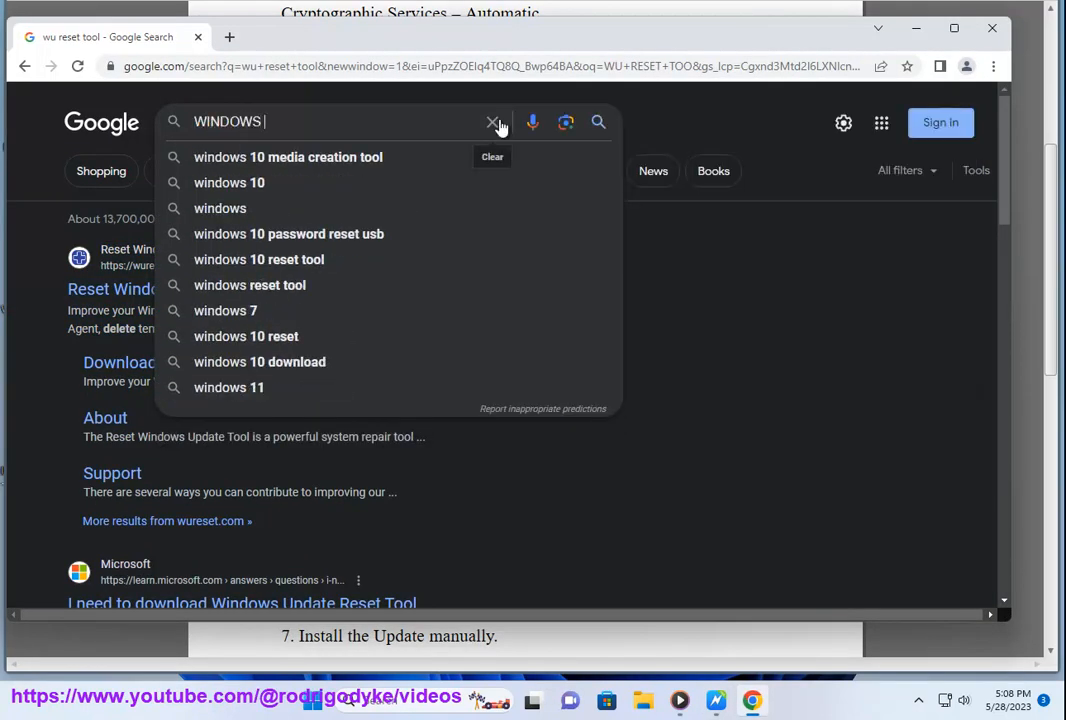
text(UPDATE)
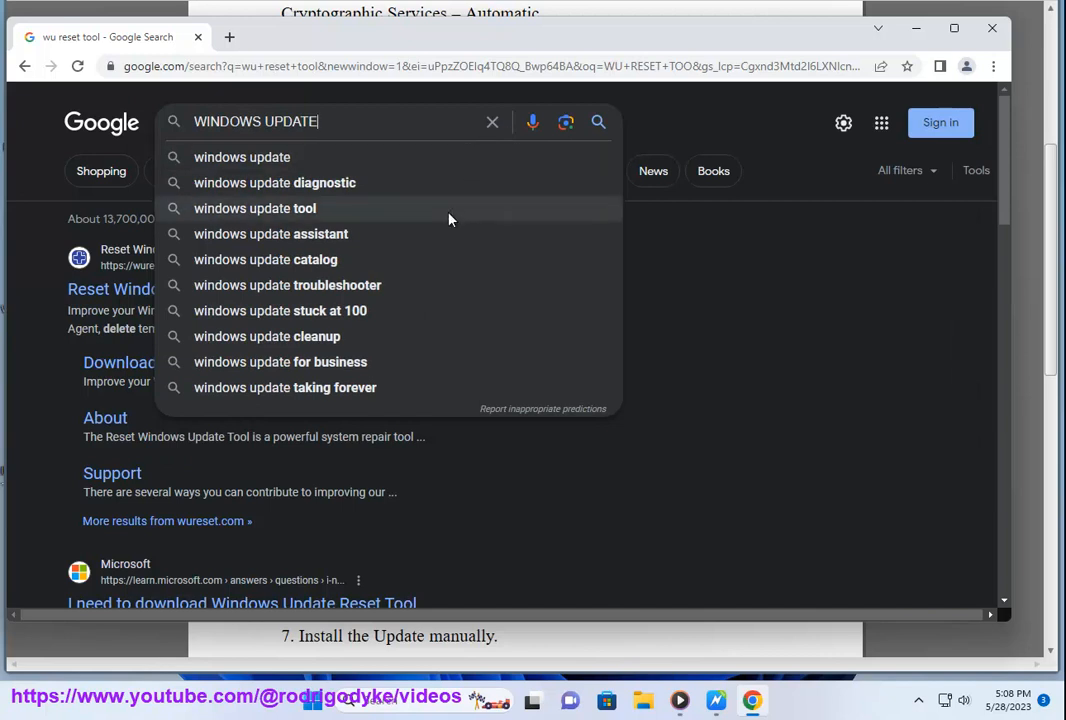
click(330, 262)
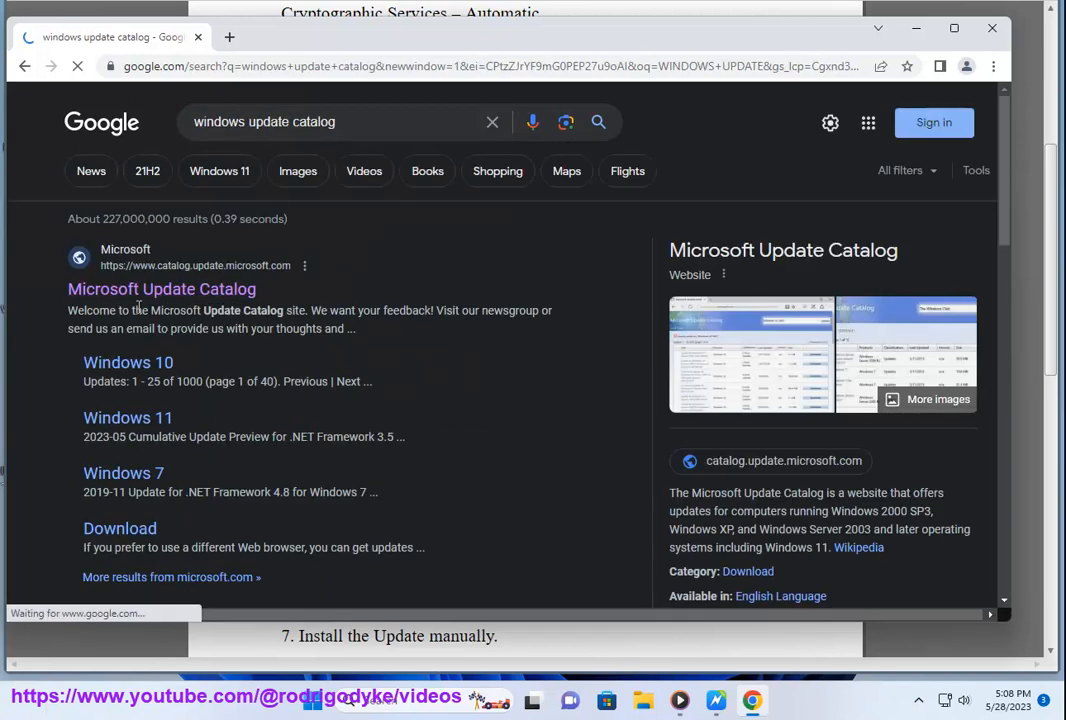
scroll(808, 447, down, 2)
scroll(760, 315, up, 1)
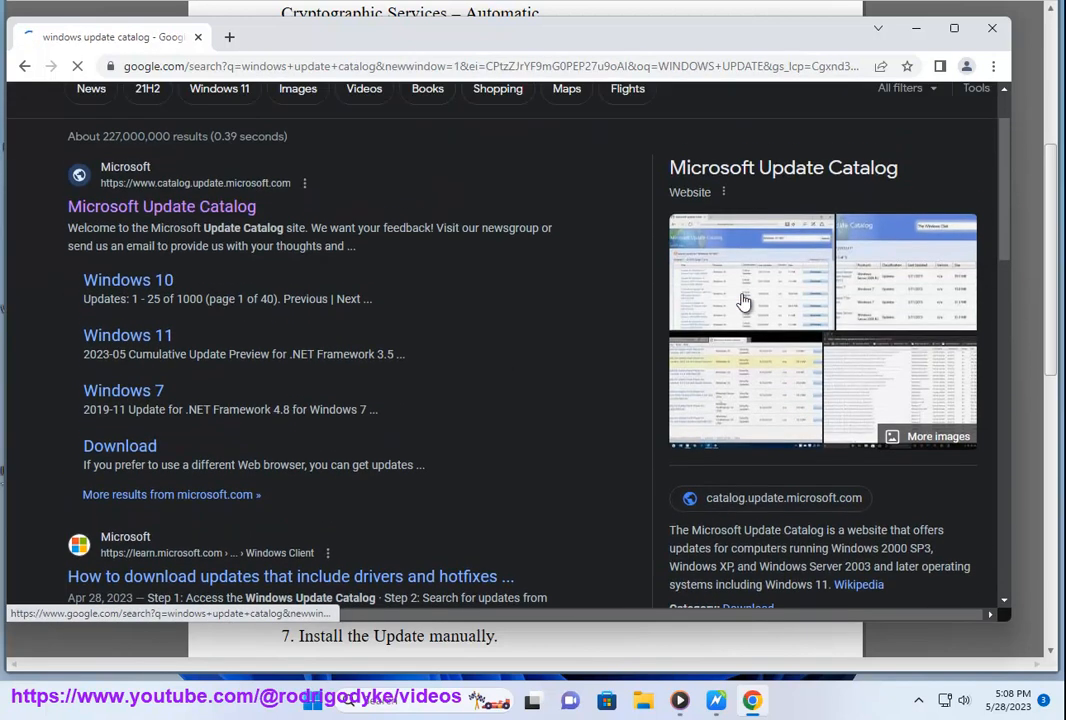